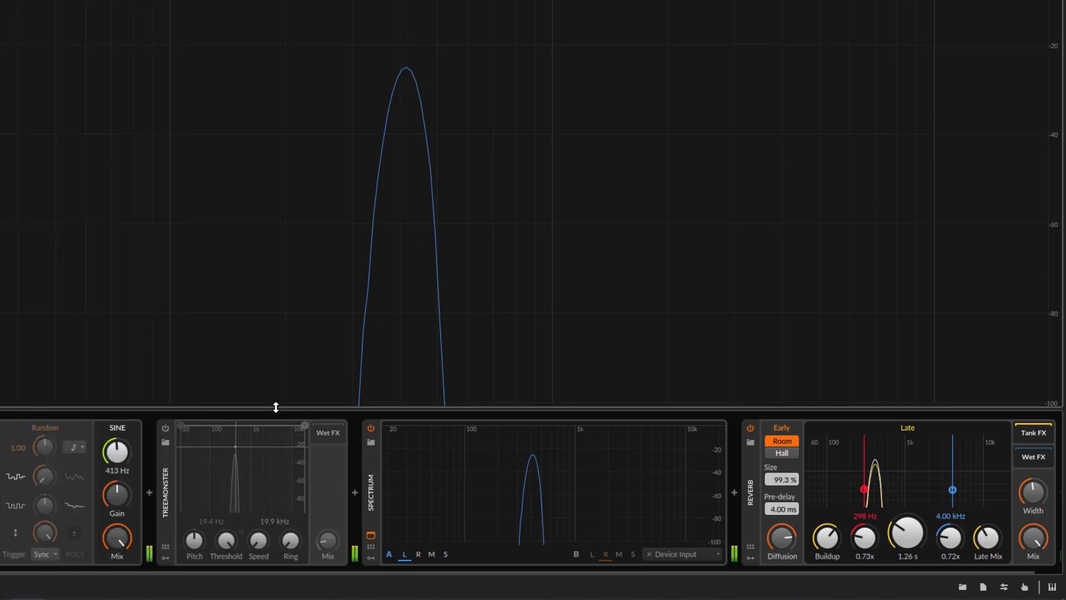
# Activate the Treemonster device and fine-adjust its Mix to about 14 % with the Threshold at 0.0 dB
pyautogui.click(164, 429)
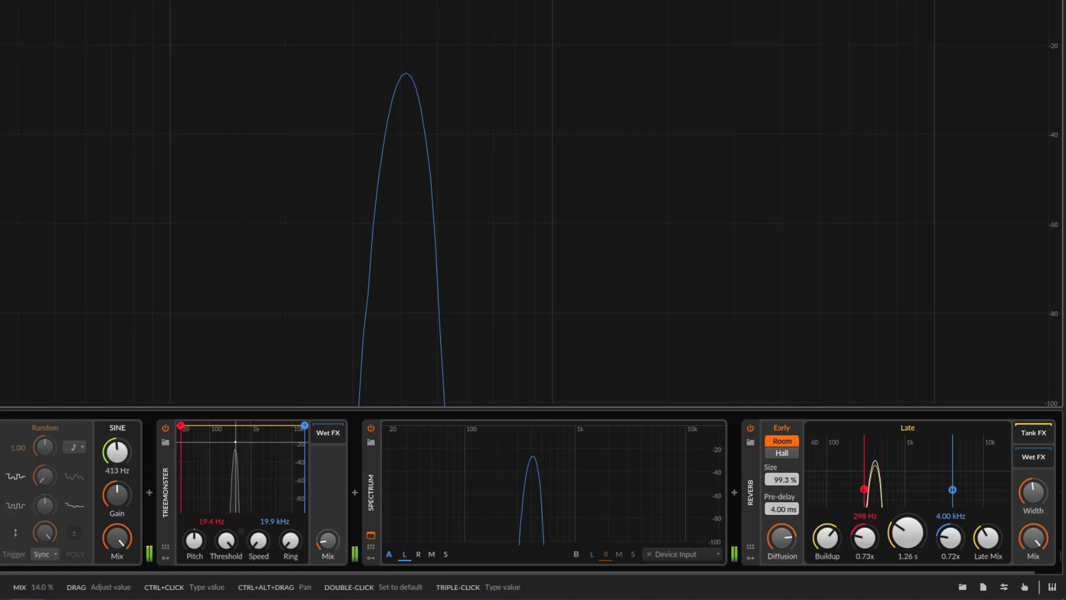
pyautogui.moveTo(330, 540); pyautogui.dragTo(330, 545)
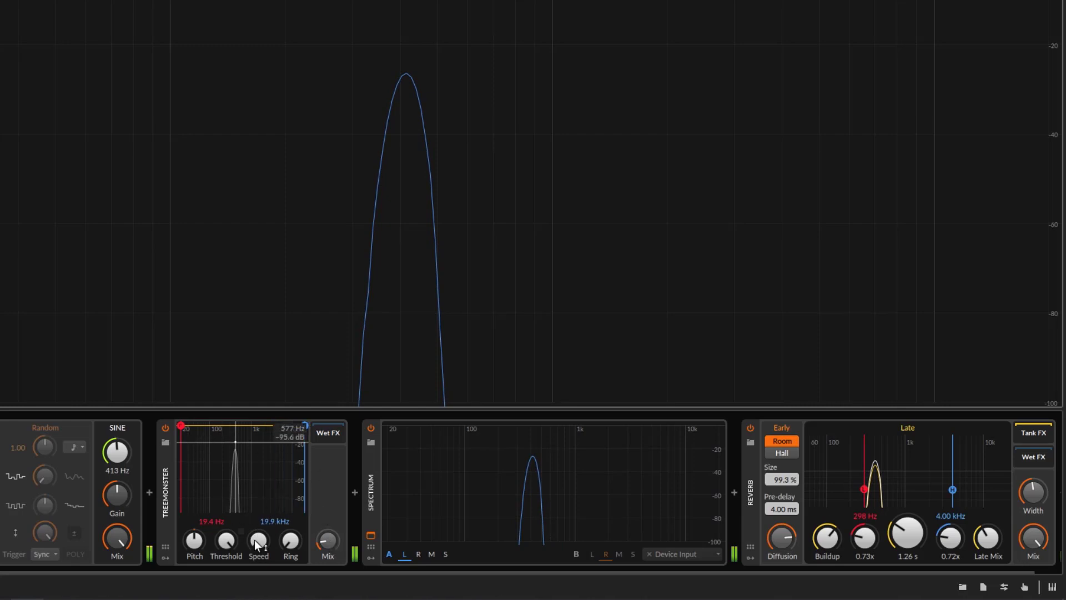
pyautogui.moveTo(227, 540)
pyautogui.mouseDown()
pyautogui.moveTo(227, 559)
pyautogui.moveTo(229, 538)
pyautogui.mouseUp()
# Turn the sine generator's Mix down to zero and bring it back up to full
pyautogui.moveTo(119, 539); pyautogui.dragTo(120, 595)
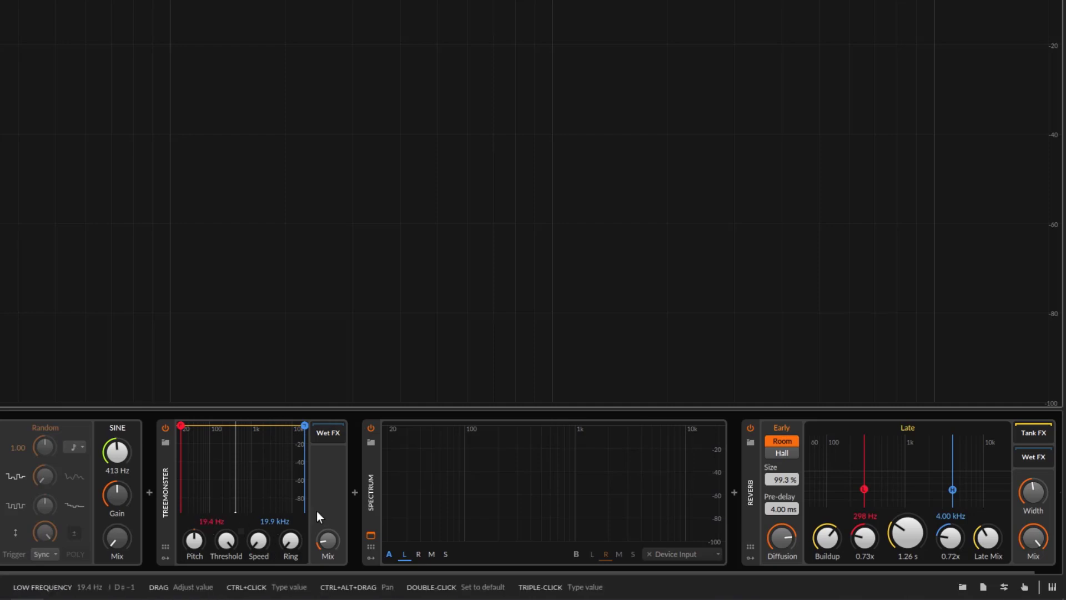
pyautogui.moveTo(139, 550); pyautogui.dragTo(138, 517)
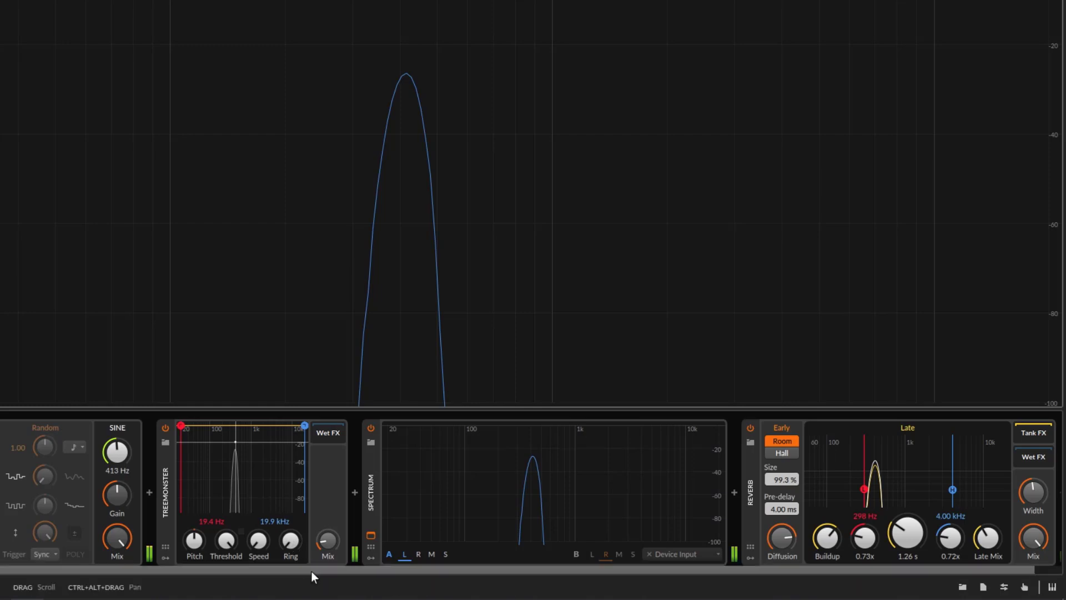
# Find Ring-Mod in the device browser, try it deactivated between Spectrum and Reverb, and delete it from the chain
pyautogui.moveTo(311, 571); pyautogui.dragTo(678, 572)
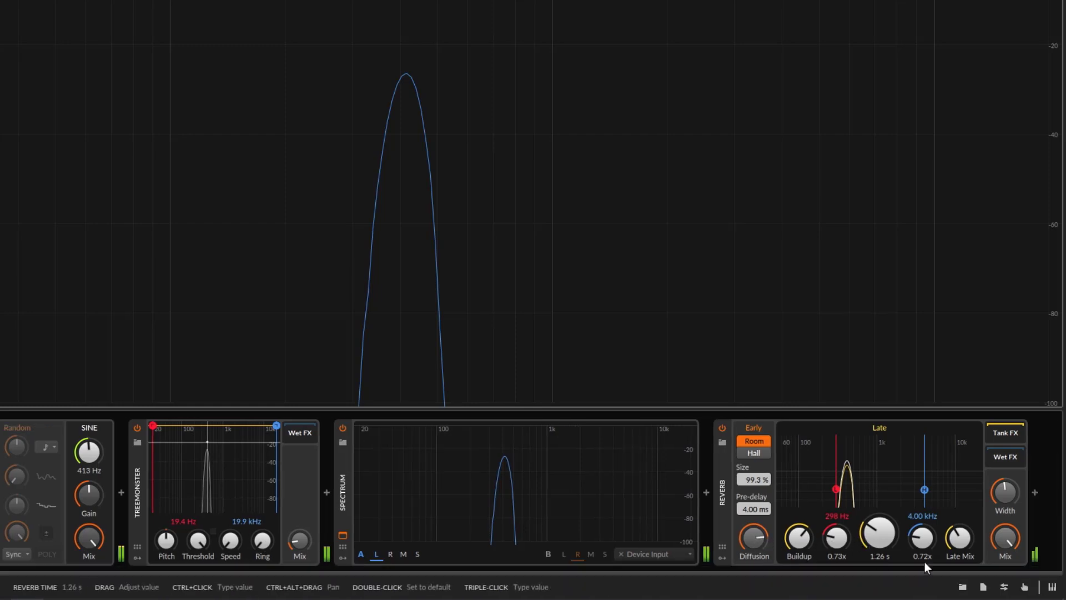
pyautogui.click(963, 587)
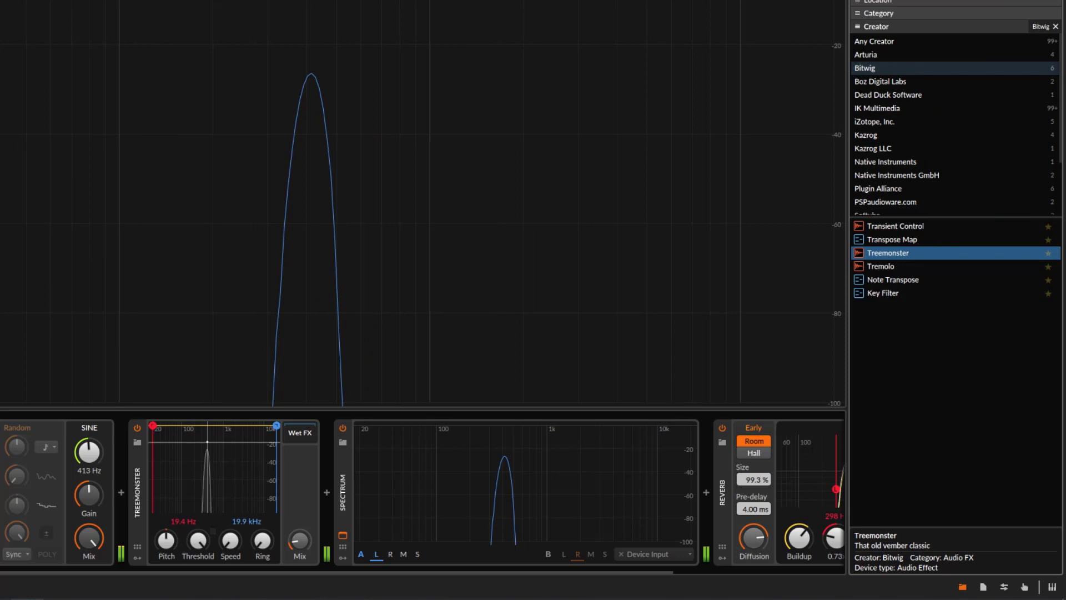
pyautogui.write('ring')
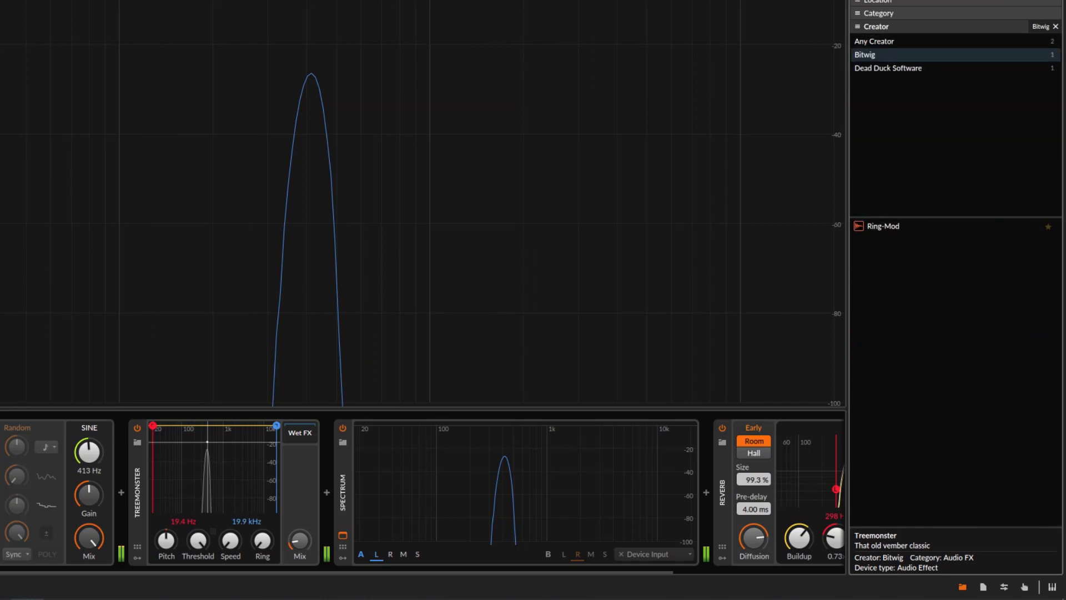
pyautogui.moveTo(878, 223); pyautogui.dragTo(707, 452)
pyautogui.click(721, 427)
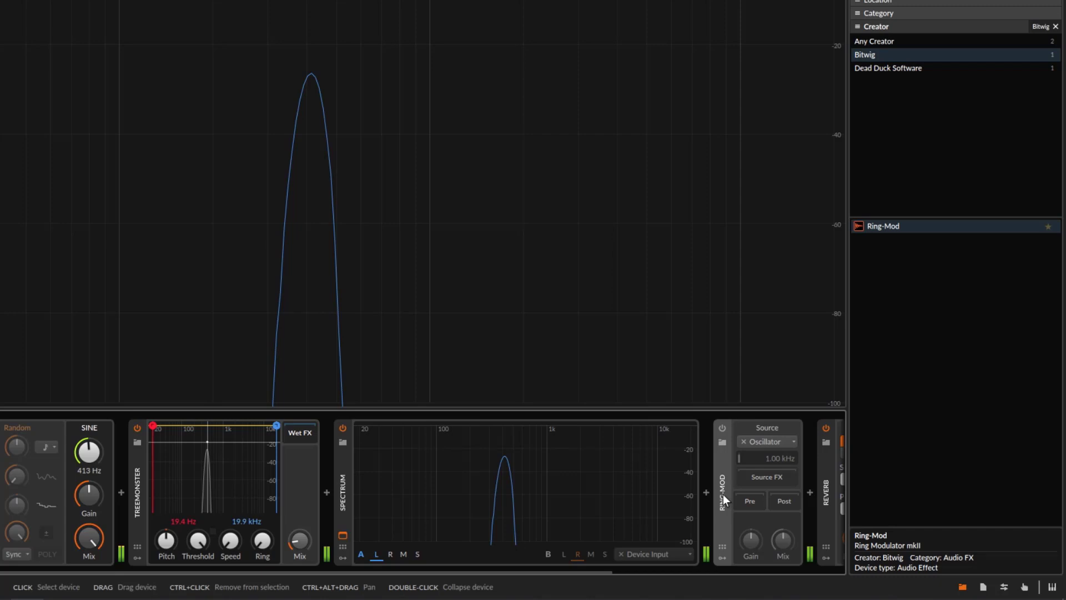
pyautogui.press('Delete')
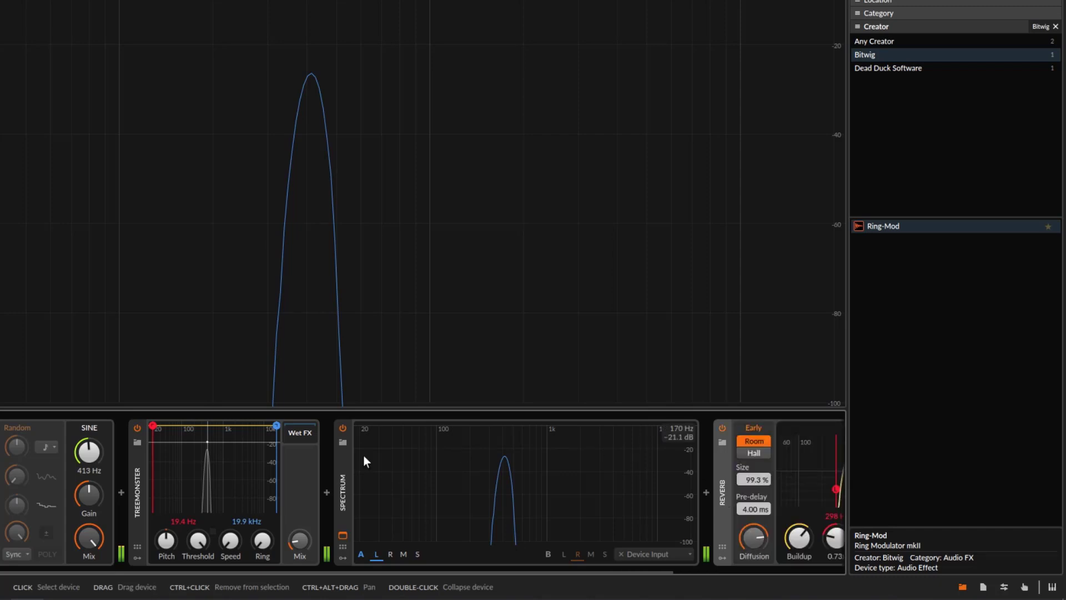
# Raise Treemonster's Ring blend in two stages and close the device browser
pyautogui.moveTo(270, 550); pyautogui.dragTo(270, 521)
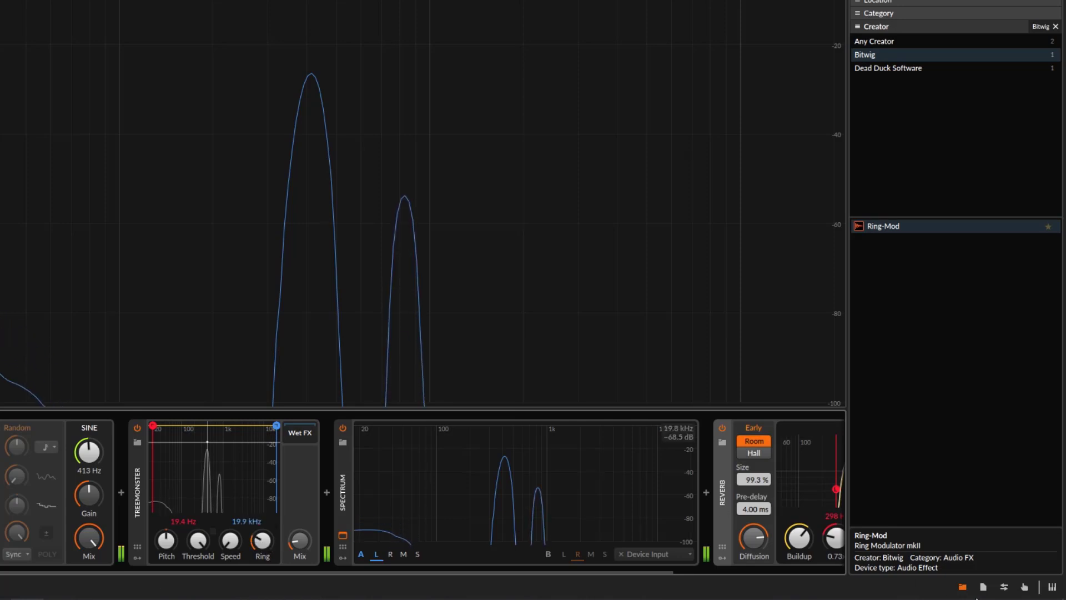
pyautogui.click(962, 587)
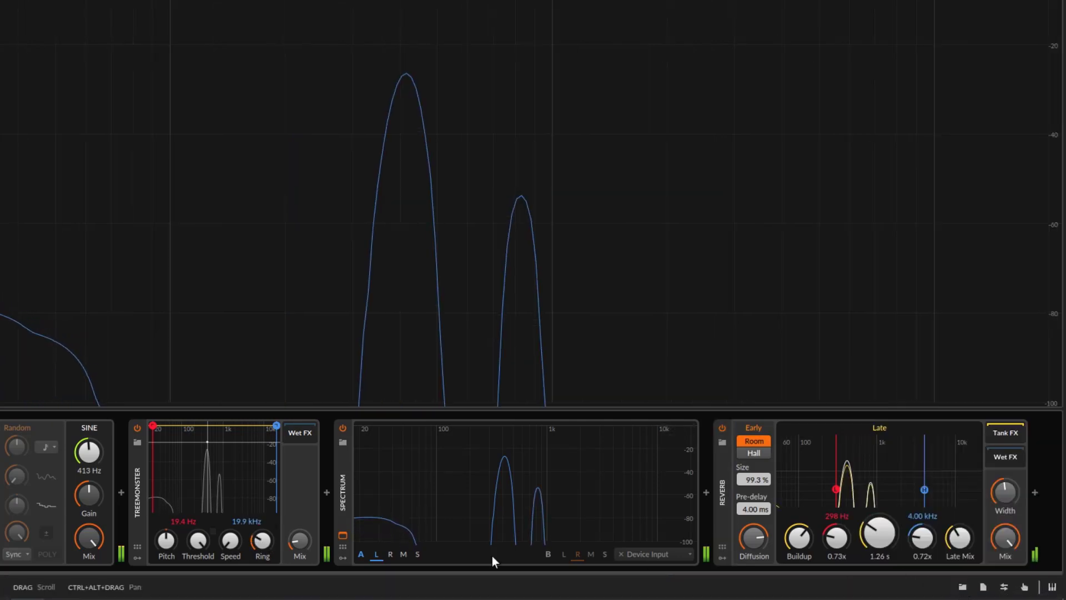
pyautogui.moveTo(261, 543); pyautogui.dragTo(262, 520)
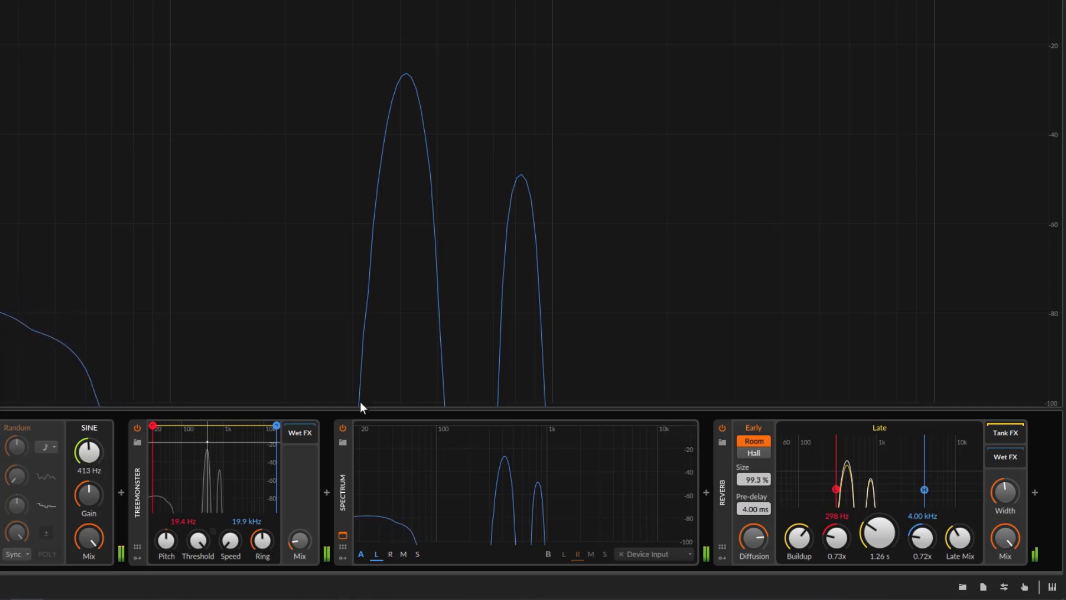
# Set the sine generator's frequency to 821 Hz and raise Treemonster's Ring blend slightly more
pyautogui.moveTo(88, 452); pyautogui.dragTo(88, 428)
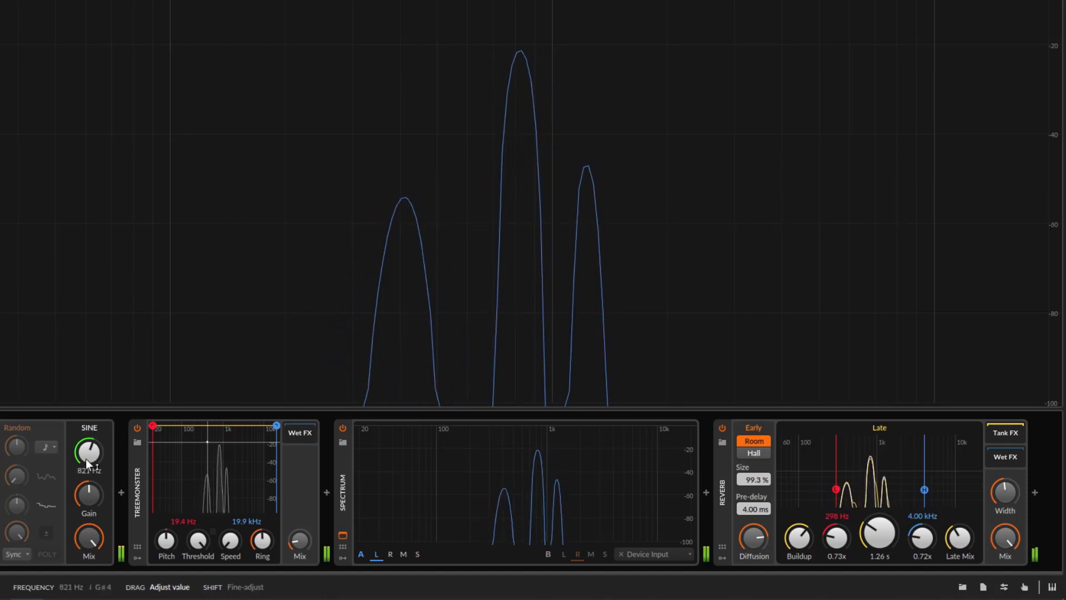
pyautogui.moveTo(262, 540); pyautogui.dragTo(262, 536)
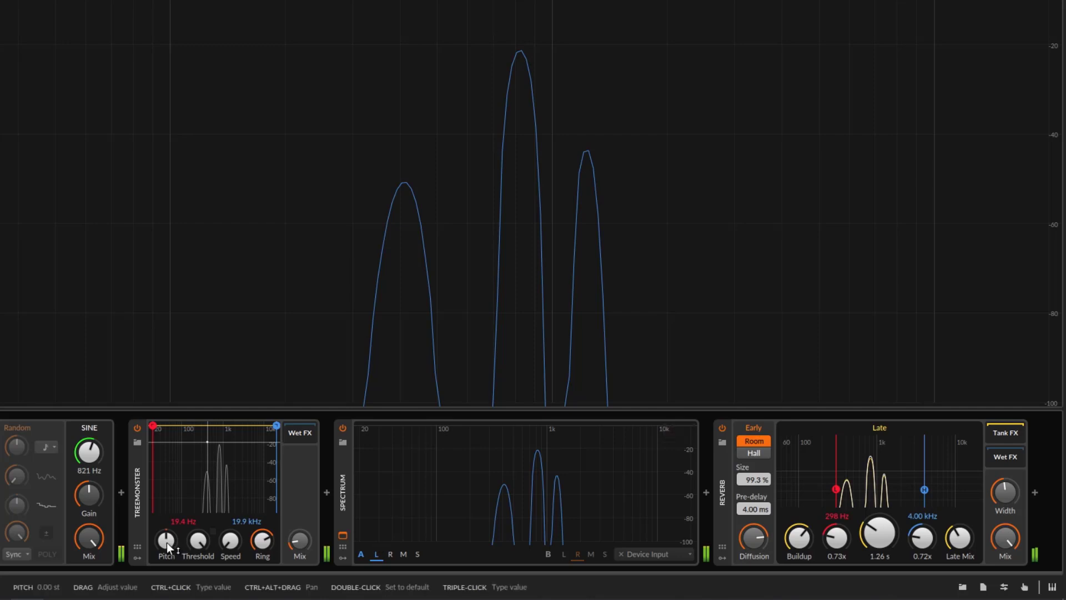
# Shift Treemonster's Pitch up to +10.80 st and reset it to its default of 0.00 st
pyautogui.moveTo(164, 548); pyautogui.dragTo(165, 496)
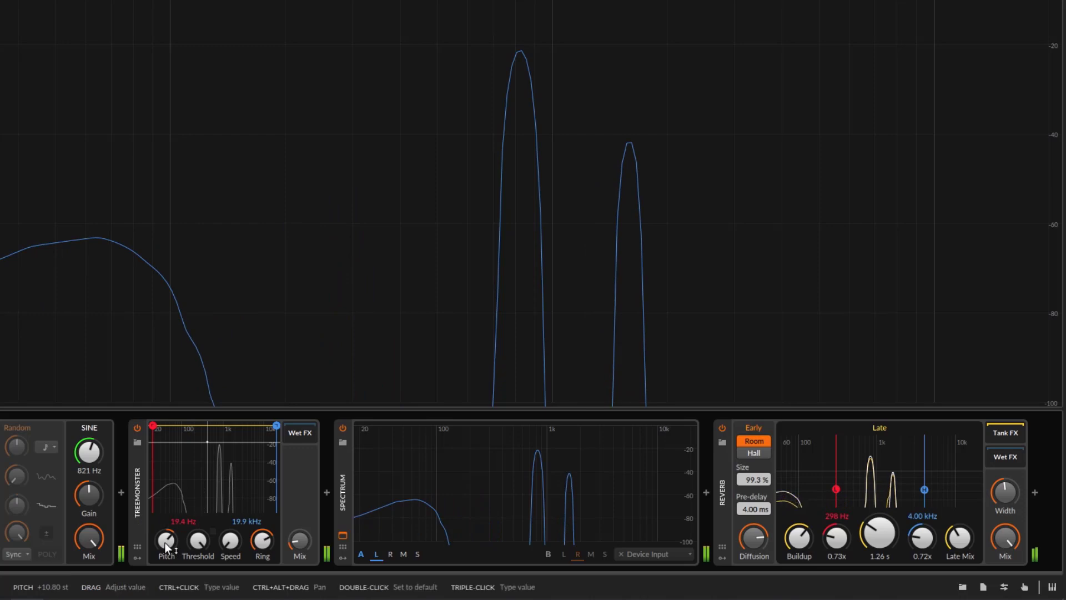
pyautogui.doubleClick(165, 542)
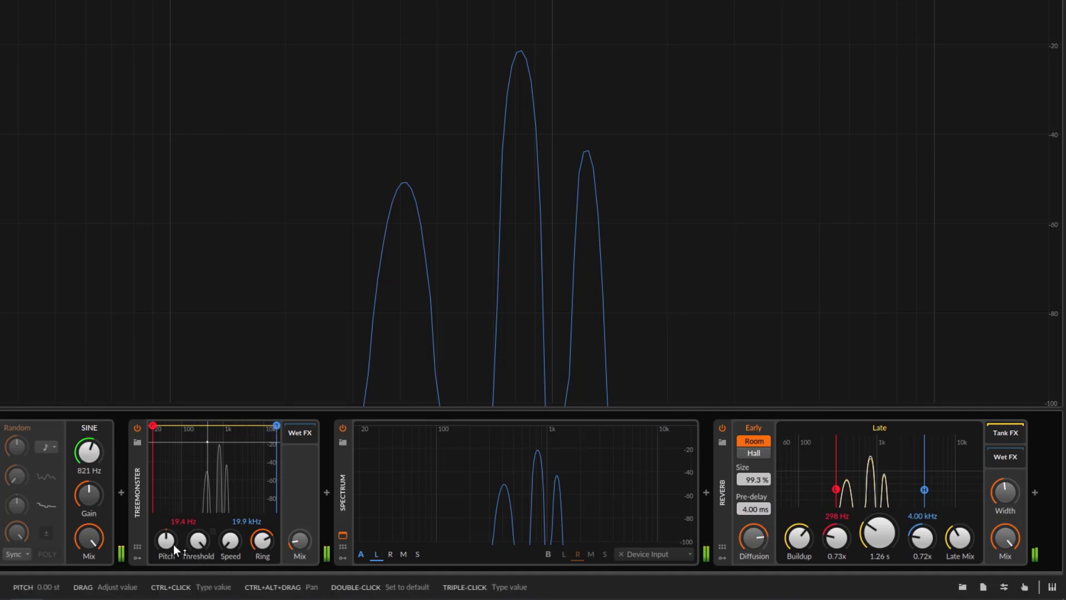
# Raise Treemonster's Pitch close to its maximum and lower the sine generator's frequency to 430 Hz
pyautogui.moveTo(166, 542); pyautogui.dragTo(167, 516)
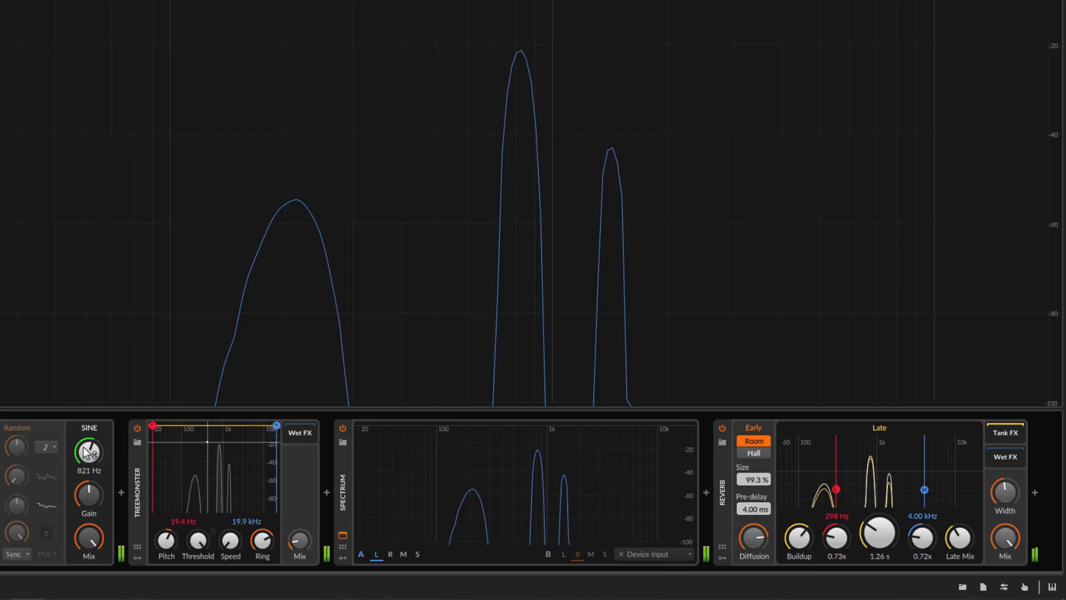
pyautogui.moveTo(97, 448); pyautogui.dragTo(121, 486)
pyautogui.moveTo(166, 540); pyautogui.dragTo(166, 483)
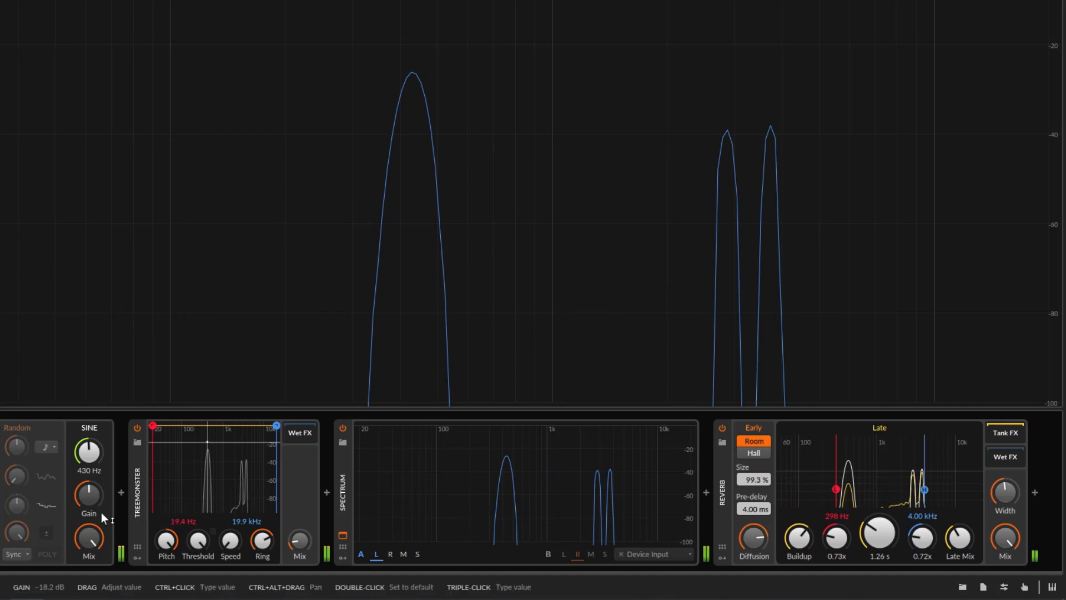
# Set the sine generator's frequency to 1.01 kHz and reset Treemonster's Pitch to its default
pyautogui.moveTo(89, 451)
pyautogui.mouseDown()
pyautogui.moveTo(88, 462)
pyautogui.moveTo(89, 441)
pyautogui.mouseUp()
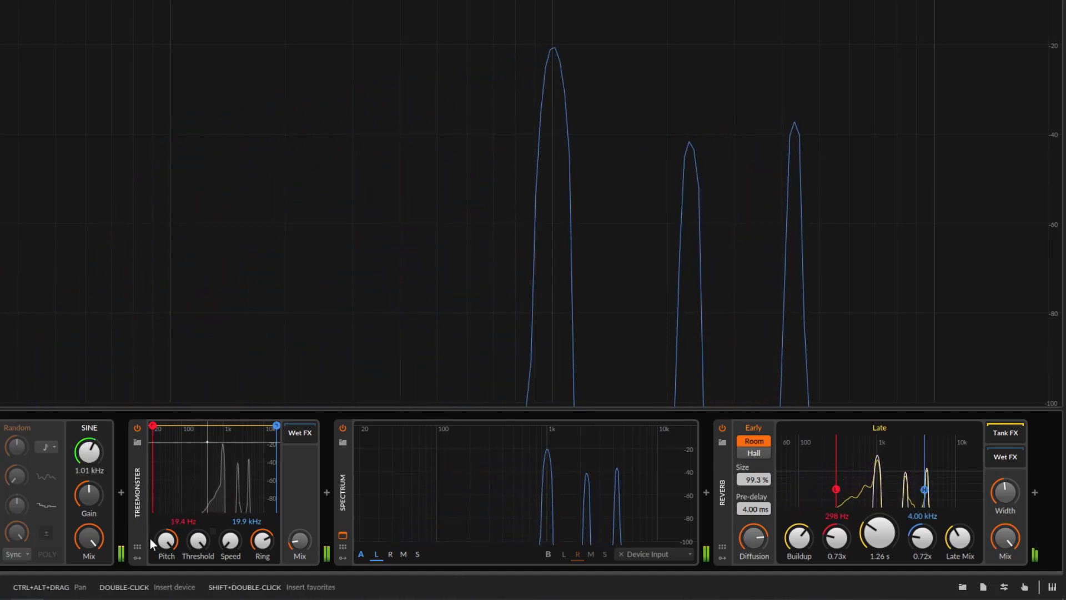
pyautogui.doubleClick(165, 548)
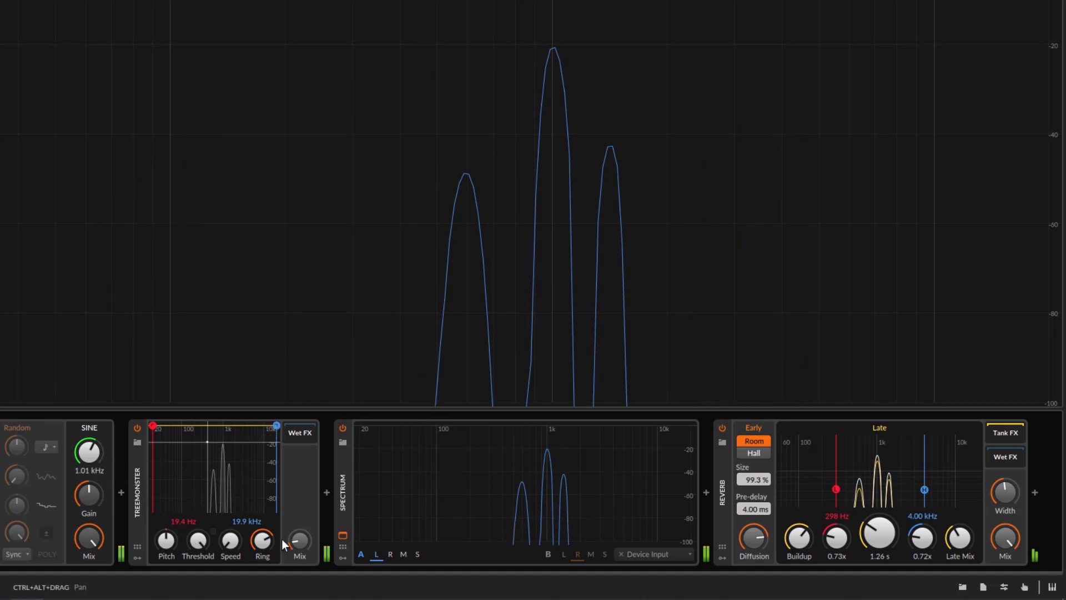
# Reduce Treemonster's Ring blend to around the middle and lower its Threshold below the level of the tone
pyautogui.moveTo(262, 539); pyautogui.dragTo(262, 537)
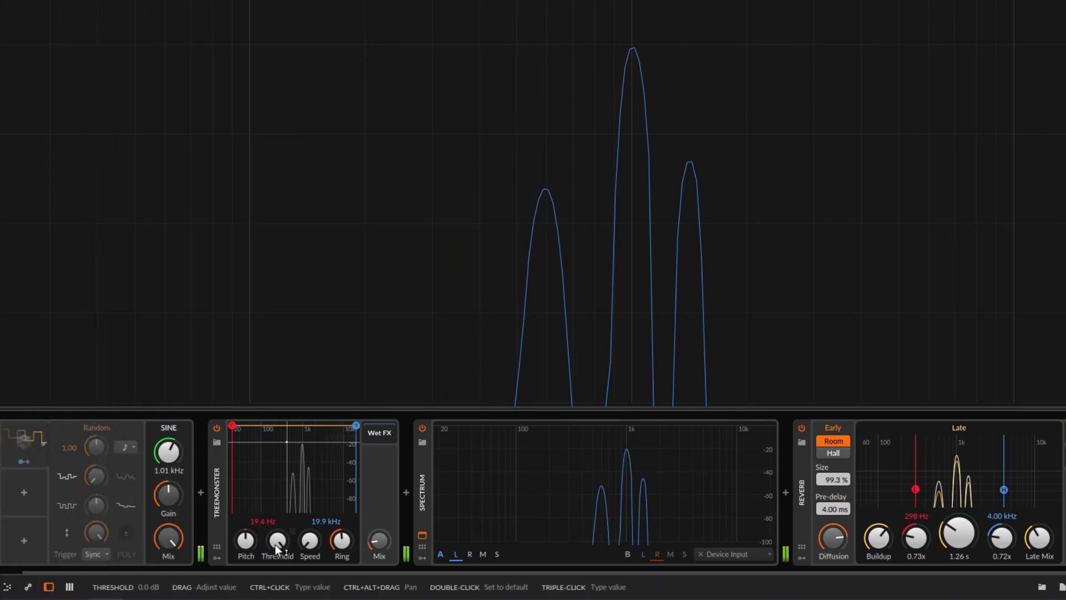
pyautogui.moveTo(275, 544); pyautogui.dragTo(275, 514)
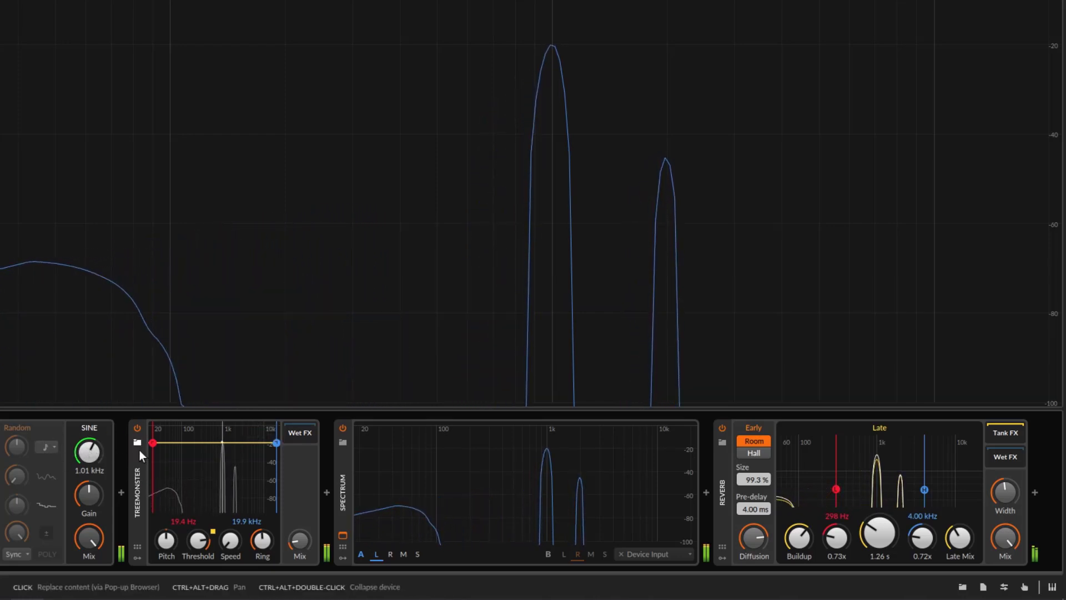
pyautogui.moveTo(204, 541); pyautogui.dragTo(204, 558)
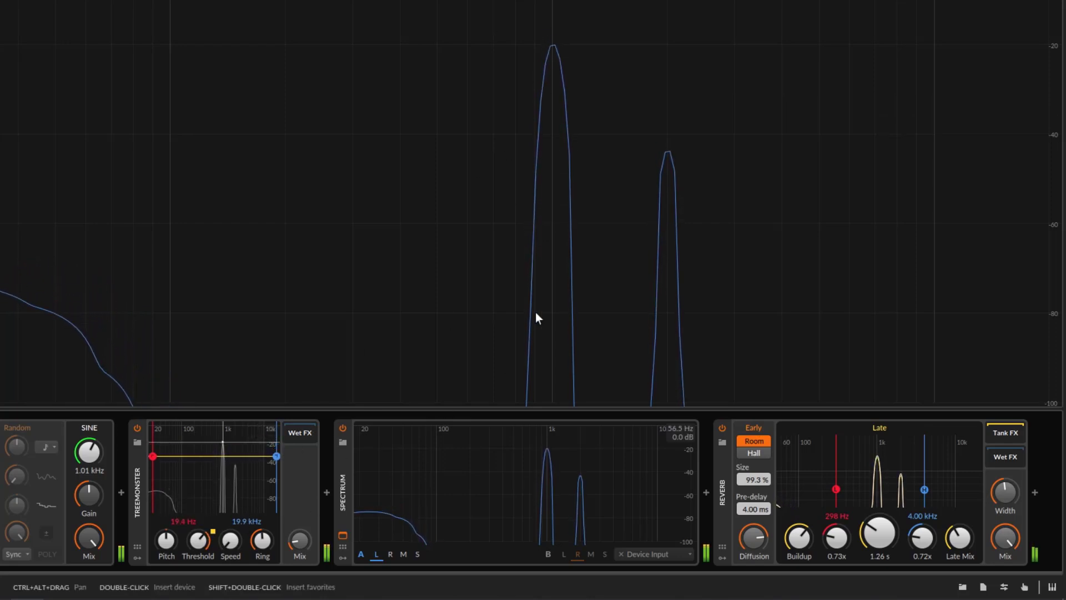
# Turn Treemonster's Ring blend to zero and vary its Threshold between -36.0 dB and about -20.2 dB
pyautogui.moveTo(262, 541); pyautogui.dragTo(263, 583)
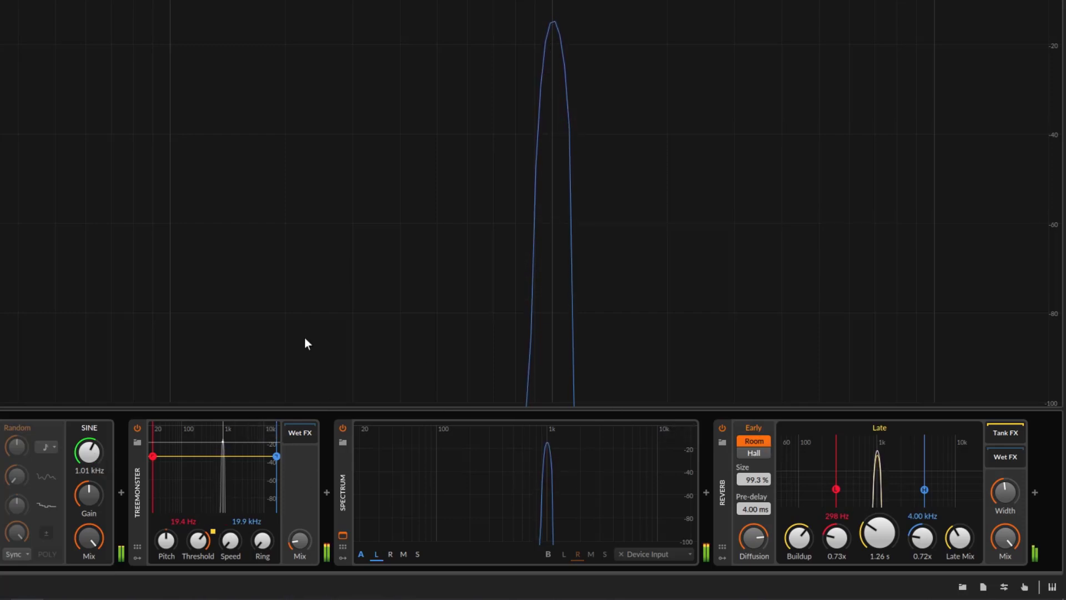
pyautogui.moveTo(205, 545); pyautogui.dragTo(205, 522)
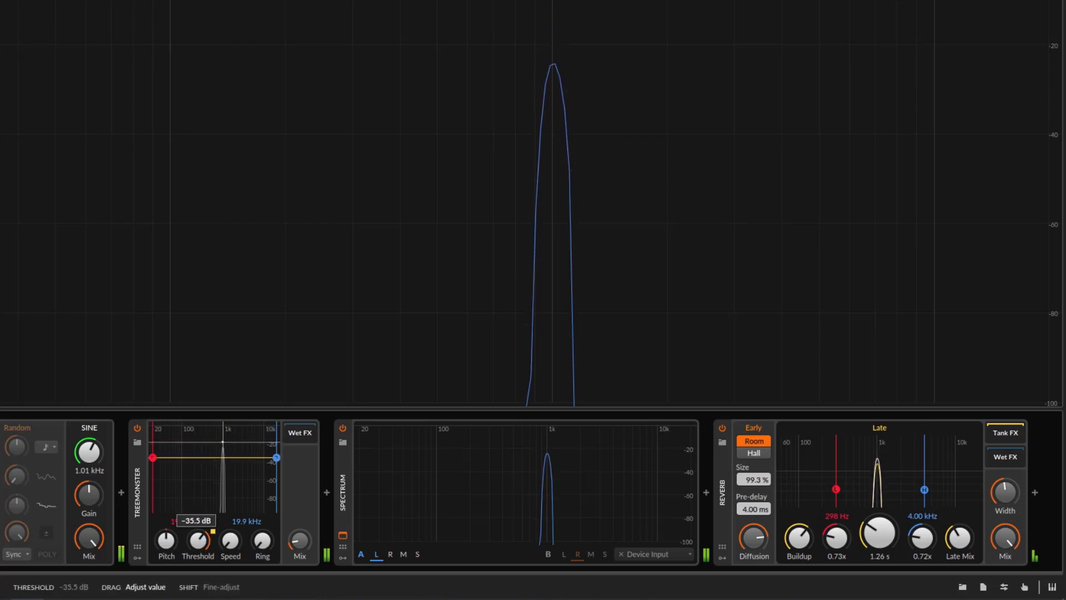
pyautogui.moveTo(198, 540); pyautogui.dragTo(197, 538)
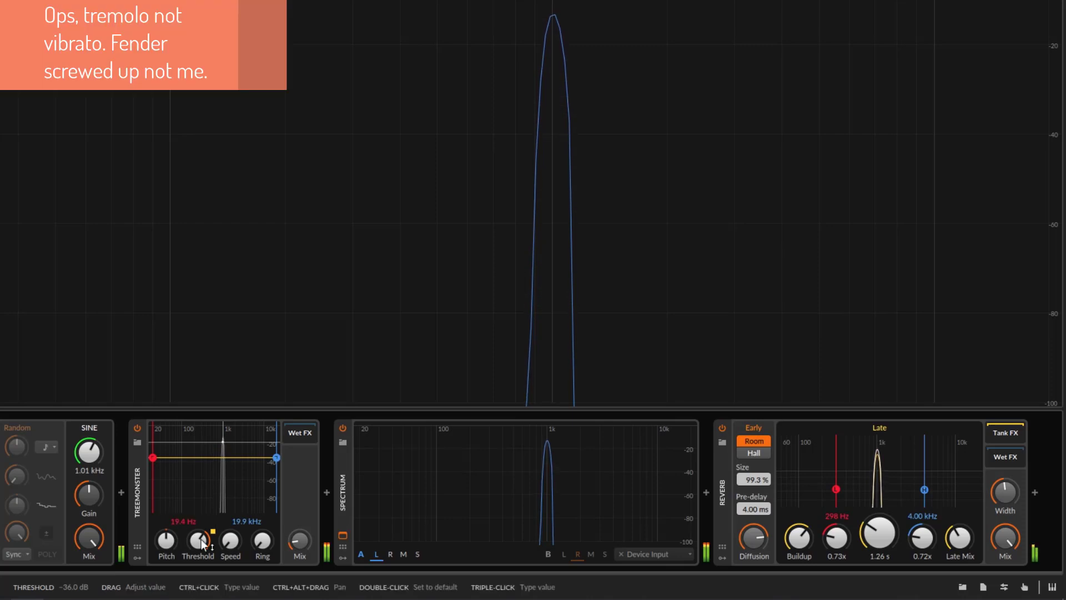
pyautogui.moveTo(203, 544); pyautogui.dragTo(199, 561)
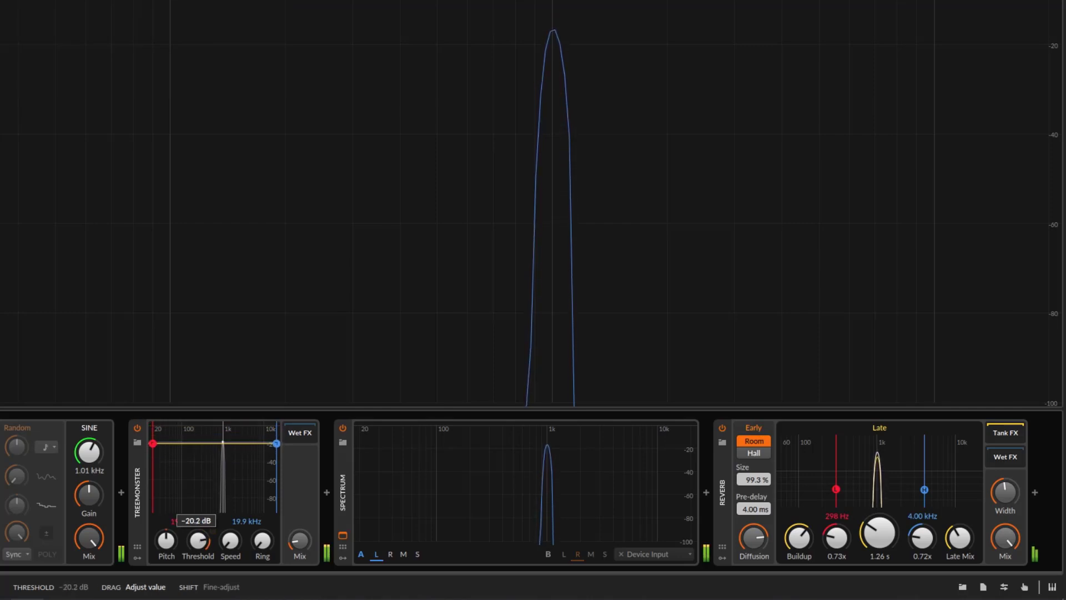
# Set the sine generator to 505 Hz and raise Treemonster's Pitch until the added tone sits about an octave higher
pyautogui.moveTo(92, 455)
pyautogui.mouseDown()
pyautogui.moveTo(92, 478)
pyautogui.moveTo(96, 462)
pyautogui.mouseUp()
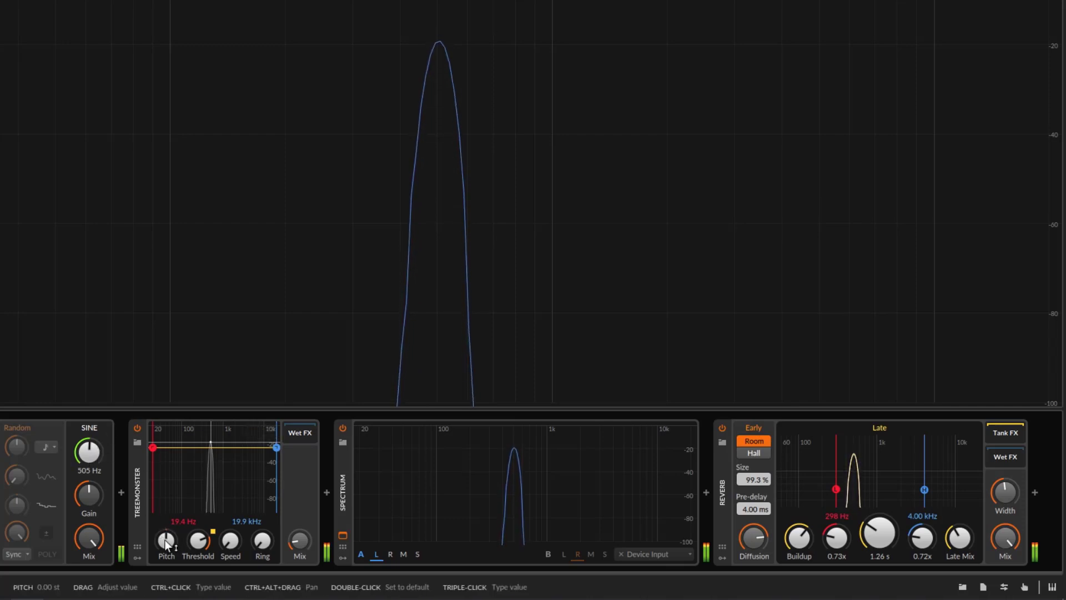
pyautogui.moveTo(166, 541); pyautogui.dragTo(167, 510)
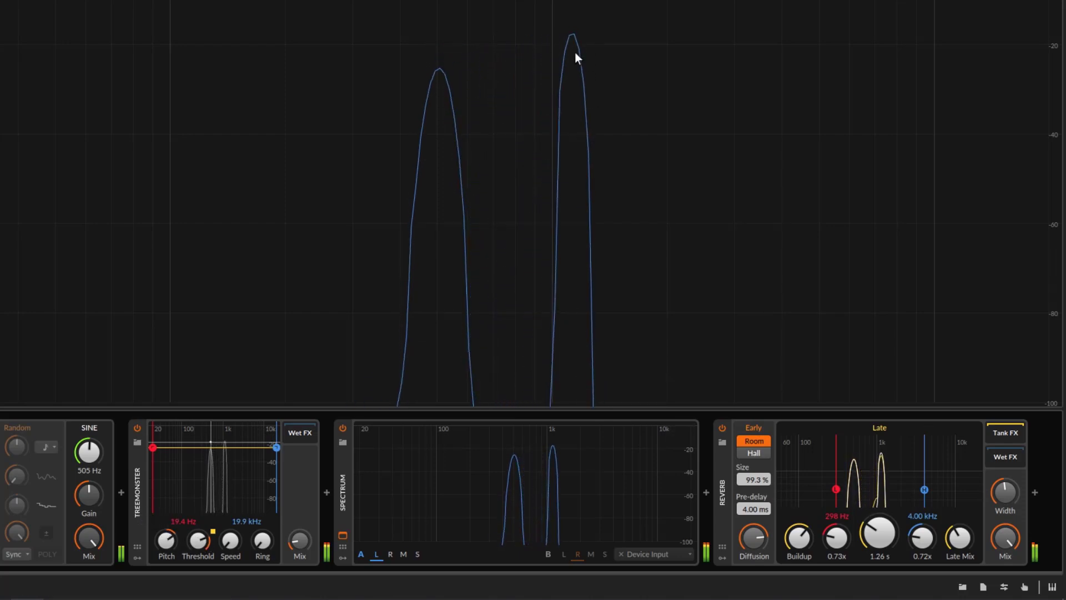
pyautogui.moveTo(169, 541)
pyautogui.mouseDown()
pyautogui.moveTo(169, 532)
pyautogui.moveTo(168, 542)
pyautogui.mouseUp()
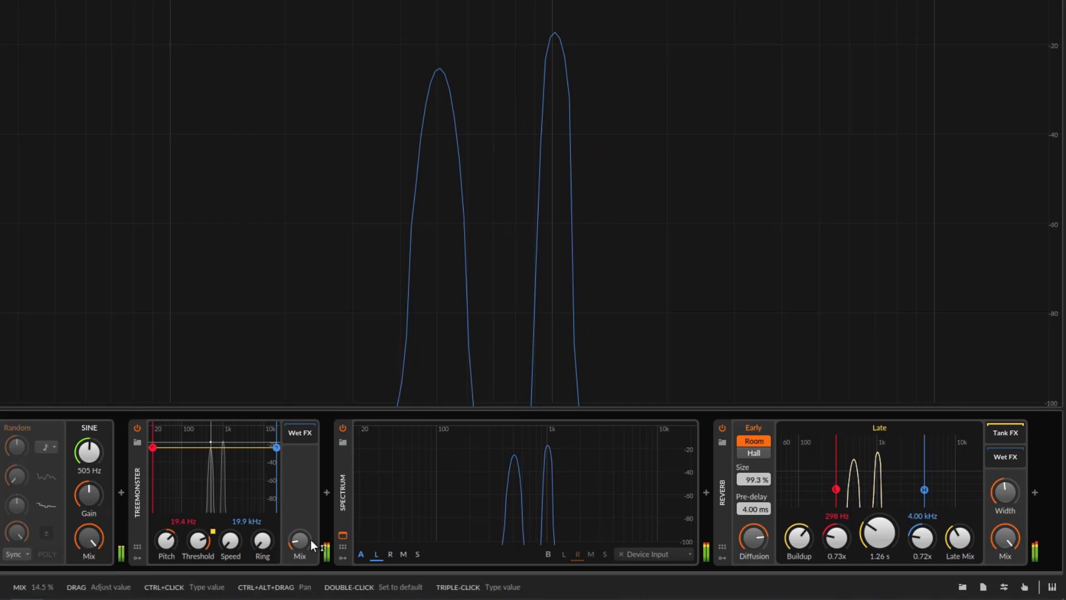
# Reduce Treemonster's Mix and lower its Threshold until the added tone roughly matches the original tone's level
pyautogui.moveTo(300, 540); pyautogui.dragTo(300, 545)
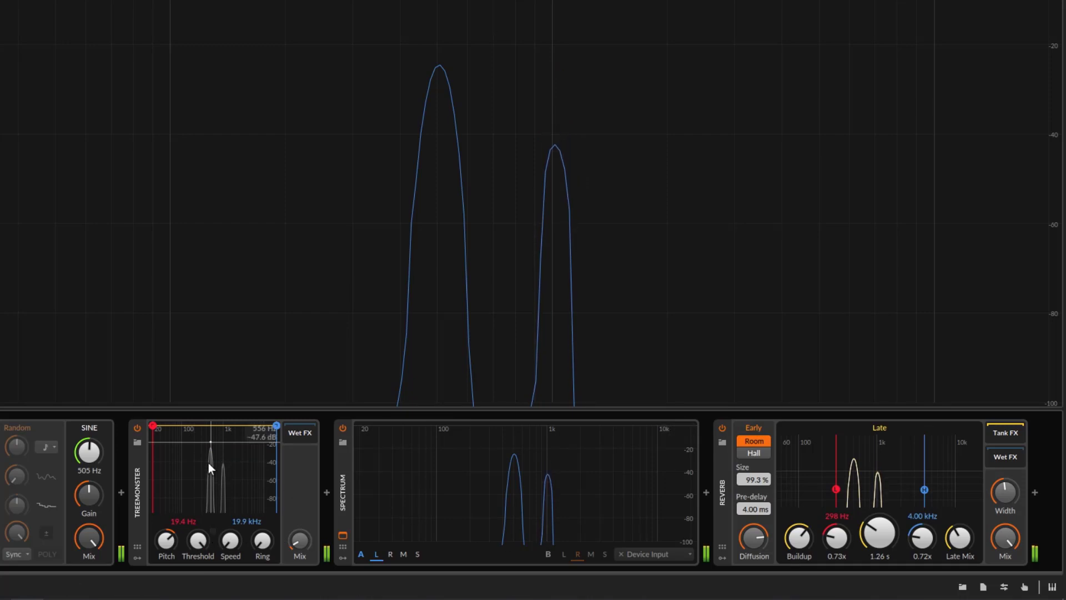
pyautogui.moveTo(198, 540); pyautogui.dragTo(198, 552)
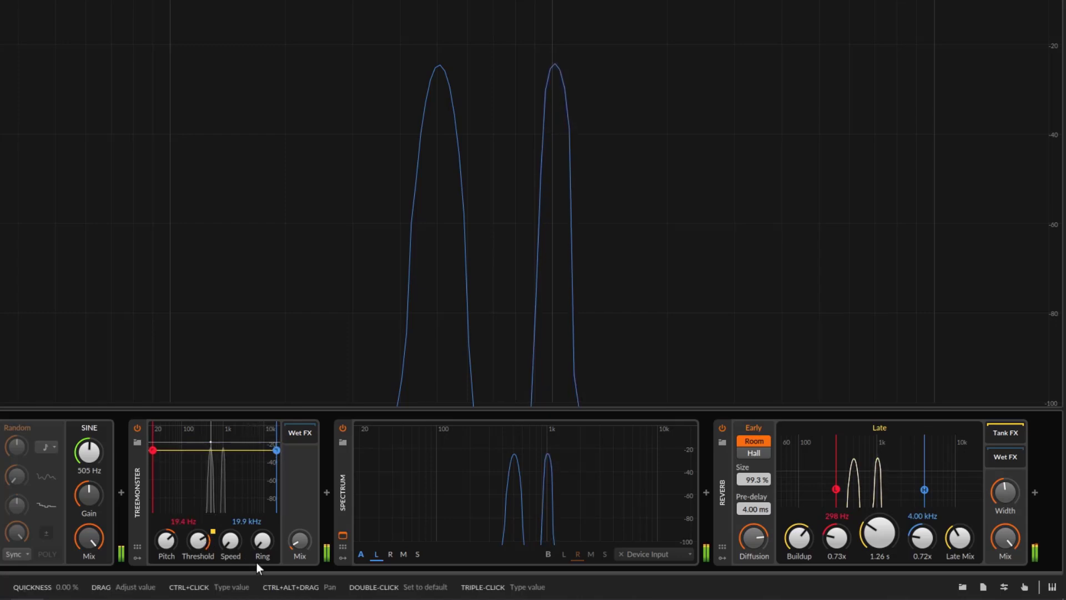
# Raise Treemonster's Pitch further and set its Ring blend to about 62.5 %
pyautogui.moveTo(169, 538)
pyautogui.mouseDown()
pyautogui.moveTo(169, 506)
pyautogui.moveTo(169, 598)
pyautogui.moveTo(169, 521)
pyautogui.mouseUp()
pyautogui.moveTo(262, 539); pyautogui.dragTo(262, 520)
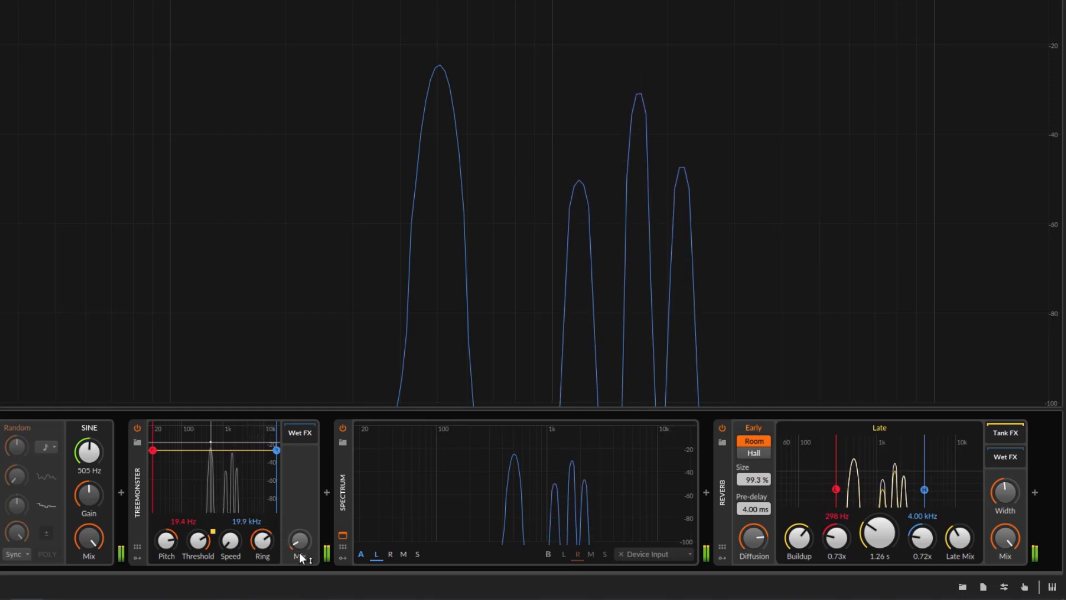
pyautogui.moveTo(166, 539)
pyautogui.mouseDown()
pyautogui.moveTo(166, 597)
pyautogui.moveTo(166, 526)
pyautogui.mouseUp()
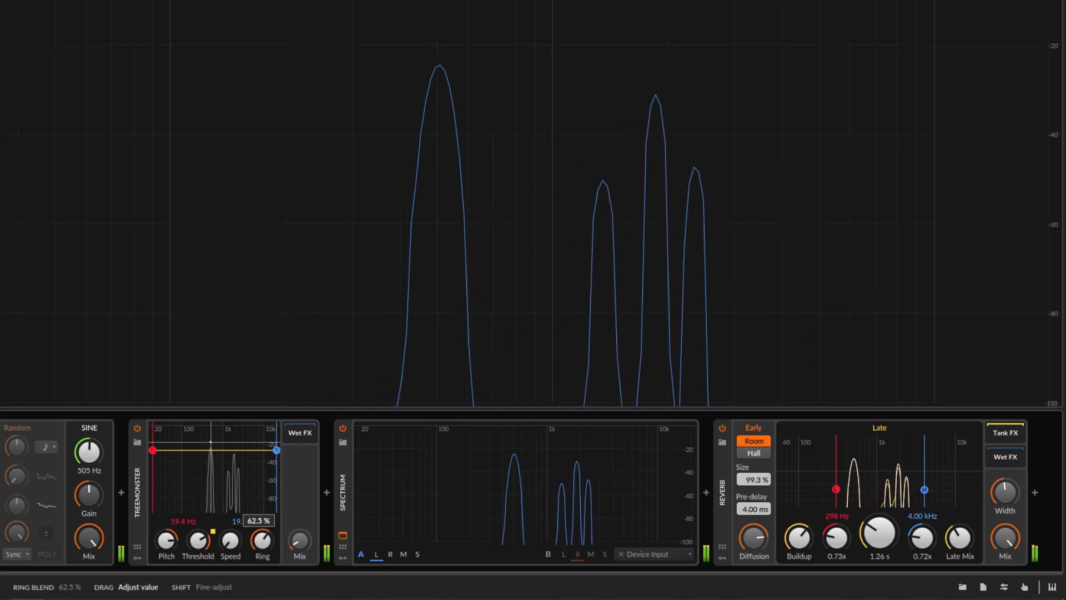
# Lower the sine generator's frequency to 299 Hz
pyautogui.moveTo(94, 454)
pyautogui.mouseDown()
pyautogui.moveTo(93, 496)
pyautogui.moveTo(84, 410)
pyautogui.moveTo(84, 435)
pyautogui.mouseUp()
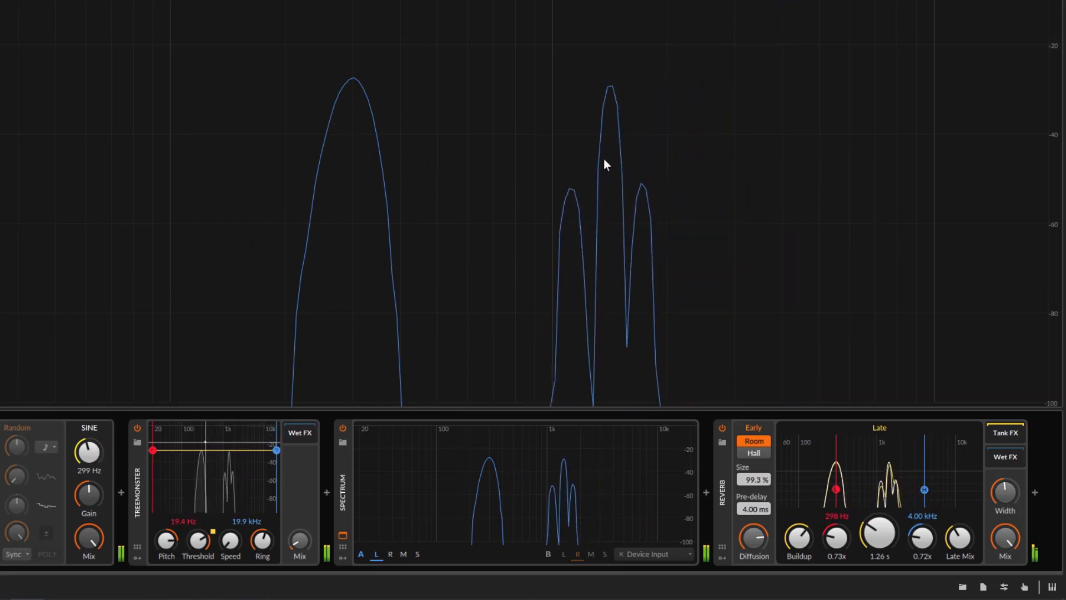
# Sweep the sine generator's frequency down to 8.18 Hz and back up to 466 Hz
pyautogui.moveTo(155, 460); pyautogui.dragTo(155, 408)
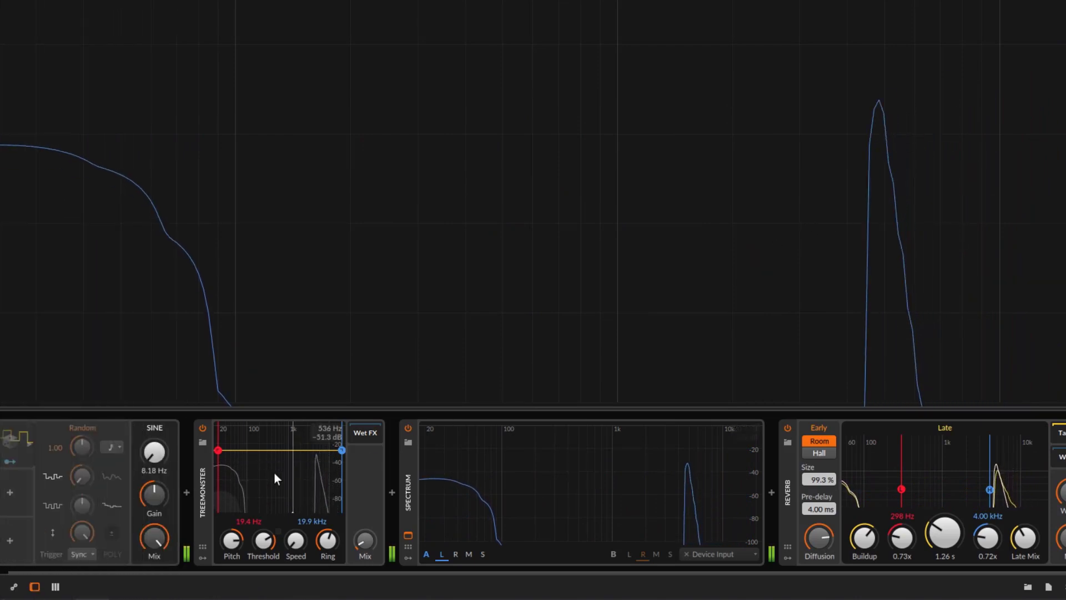
pyautogui.moveTo(156, 457); pyautogui.dragTo(156, 438)
pyautogui.moveTo(89, 438); pyautogui.dragTo(88, 397)
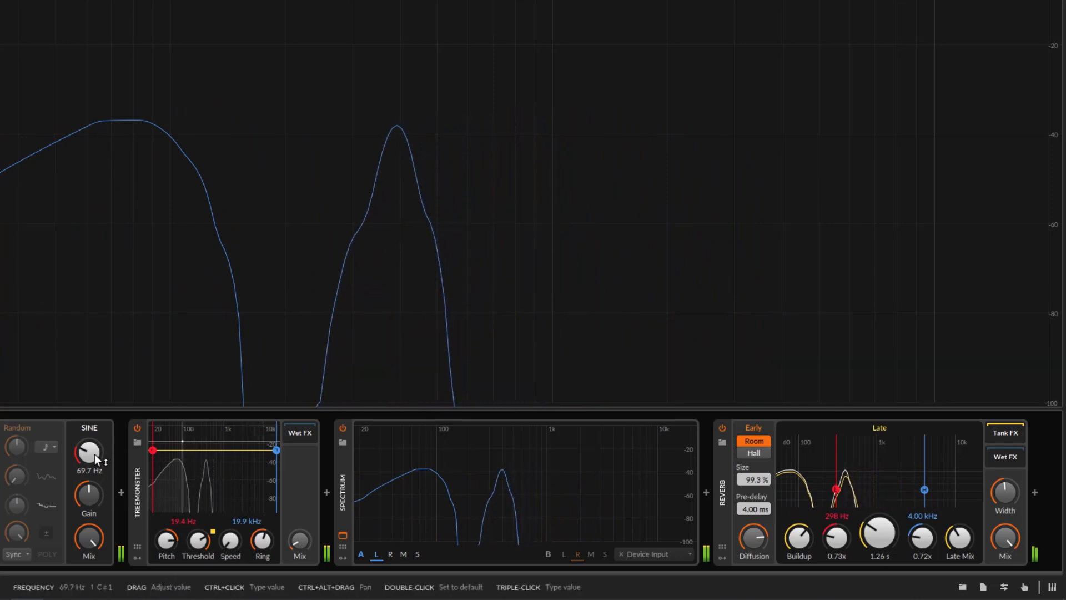
pyautogui.moveTo(95, 454)
pyautogui.mouseDown()
pyautogui.moveTo(94, 373)
pyautogui.moveTo(94, 458)
pyautogui.mouseUp()
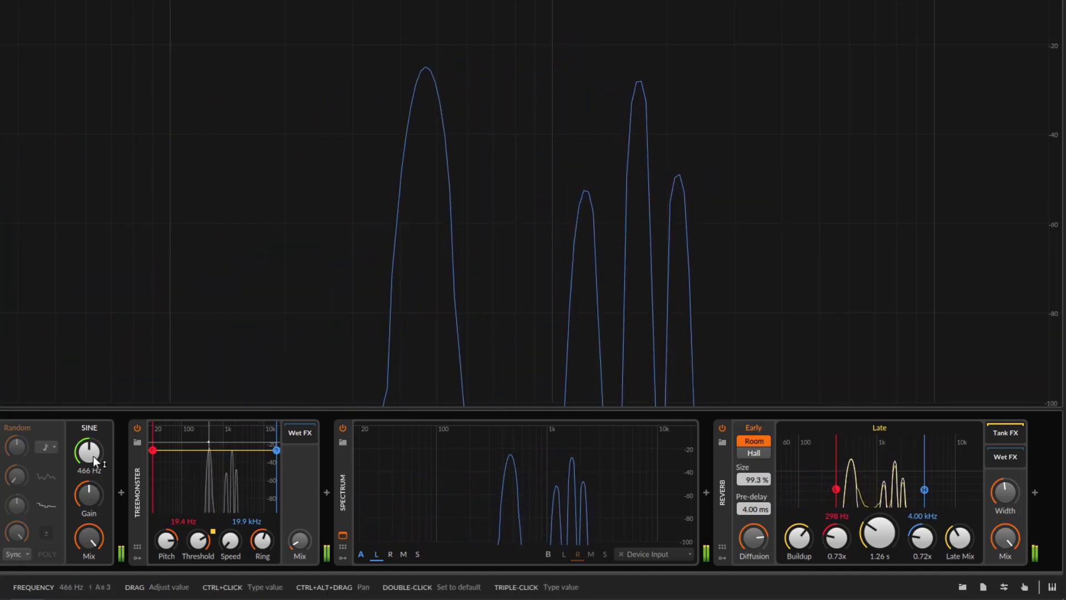
# Raise Treemonster's Speed to its maximum and sweep the sine generator's frequency up to 1.23 kHz
pyautogui.moveTo(230, 545); pyautogui.dragTo(230, 542)
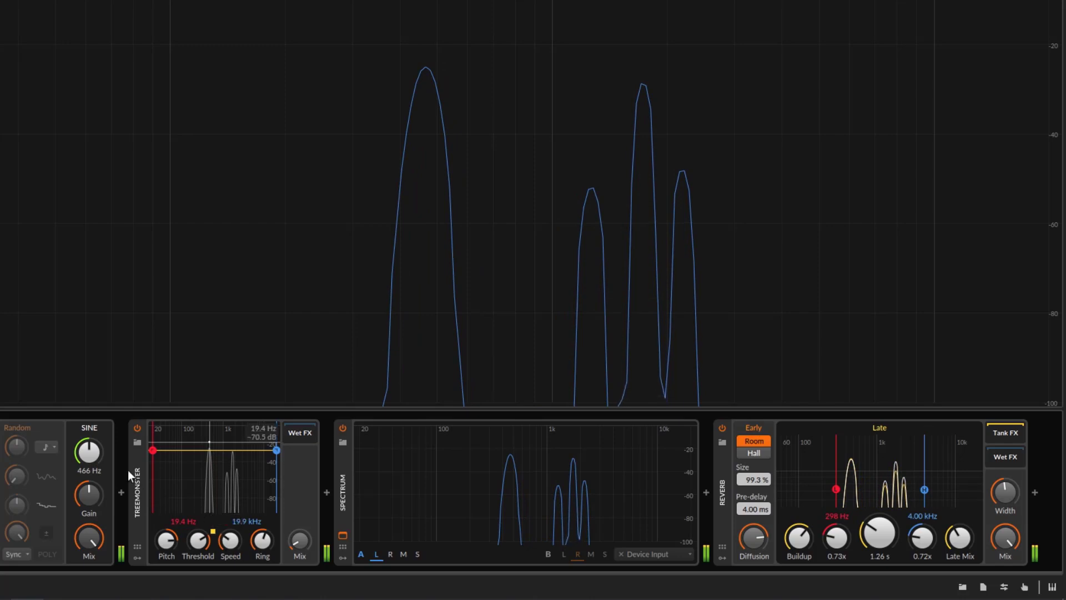
pyautogui.moveTo(89, 453); pyautogui.dragTo(93, 489)
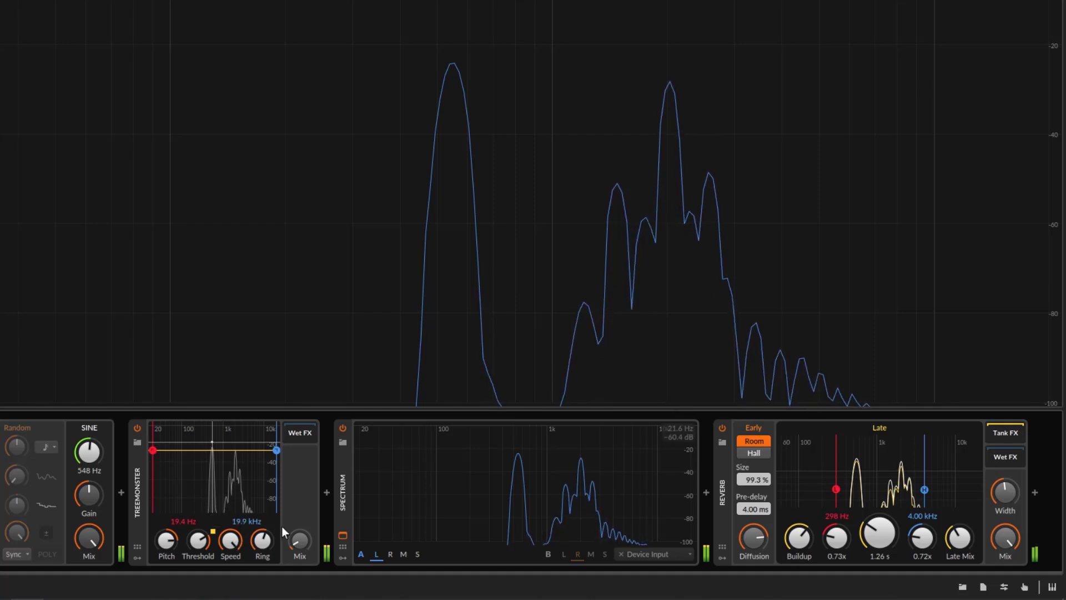
pyautogui.moveTo(95, 455)
pyautogui.mouseDown()
pyautogui.moveTo(95, 477)
pyautogui.moveTo(95, 456)
pyautogui.mouseUp()
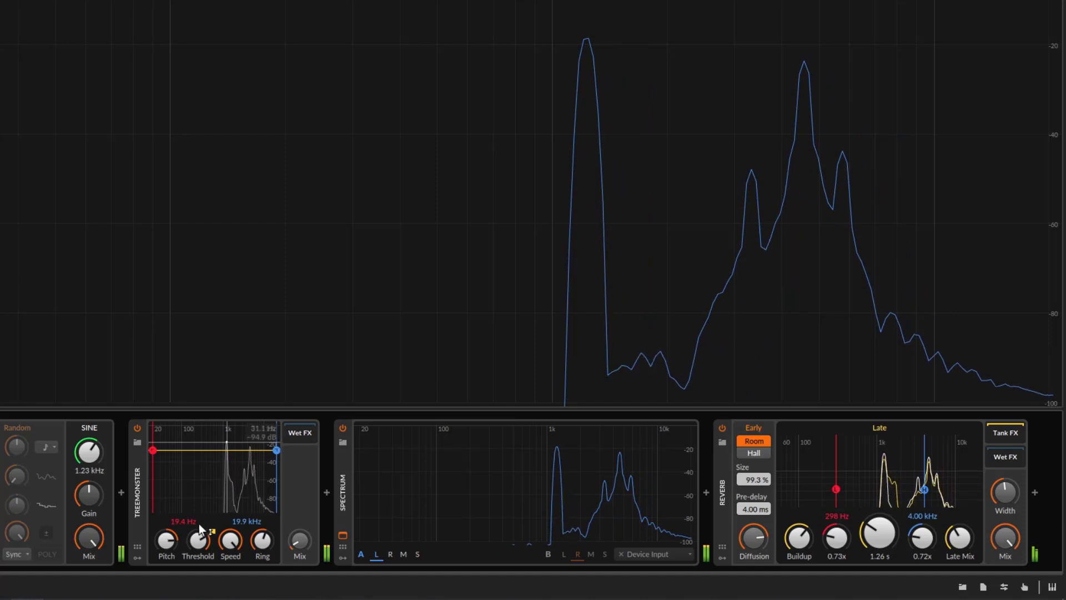
# Reduce Treemonster's Speed to about 0.06 % and lower the sine generator's frequency to 413 Hz
pyautogui.moveTo(230, 540); pyautogui.dragTo(230, 584)
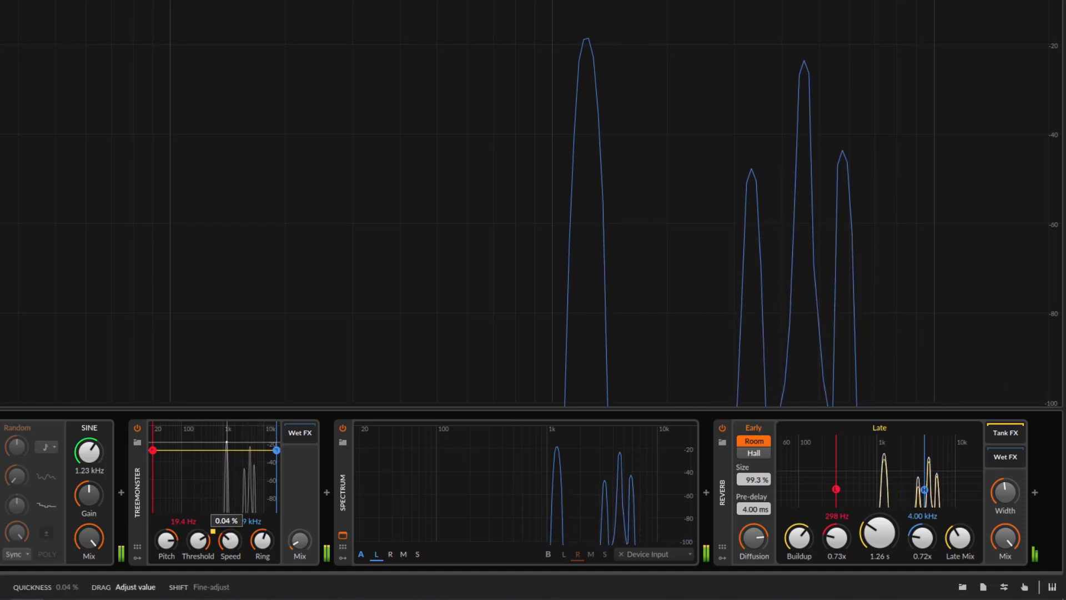
pyautogui.moveTo(230, 585); pyautogui.dragTo(230, 580)
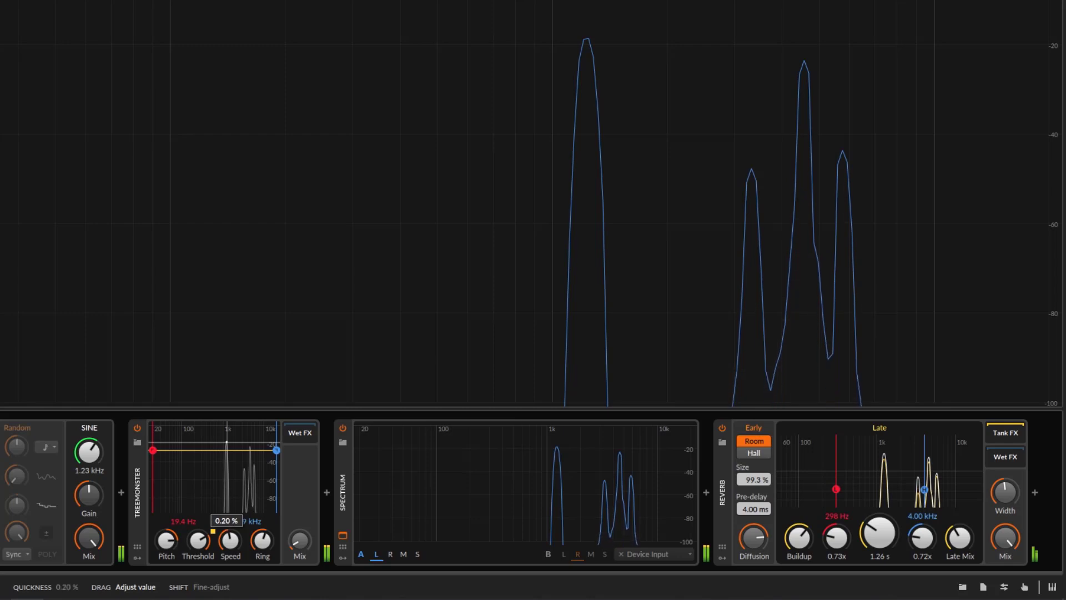
pyautogui.moveTo(230, 540); pyautogui.dragTo(230, 558)
pyautogui.moveTo(88, 452); pyautogui.dragTo(89, 476)
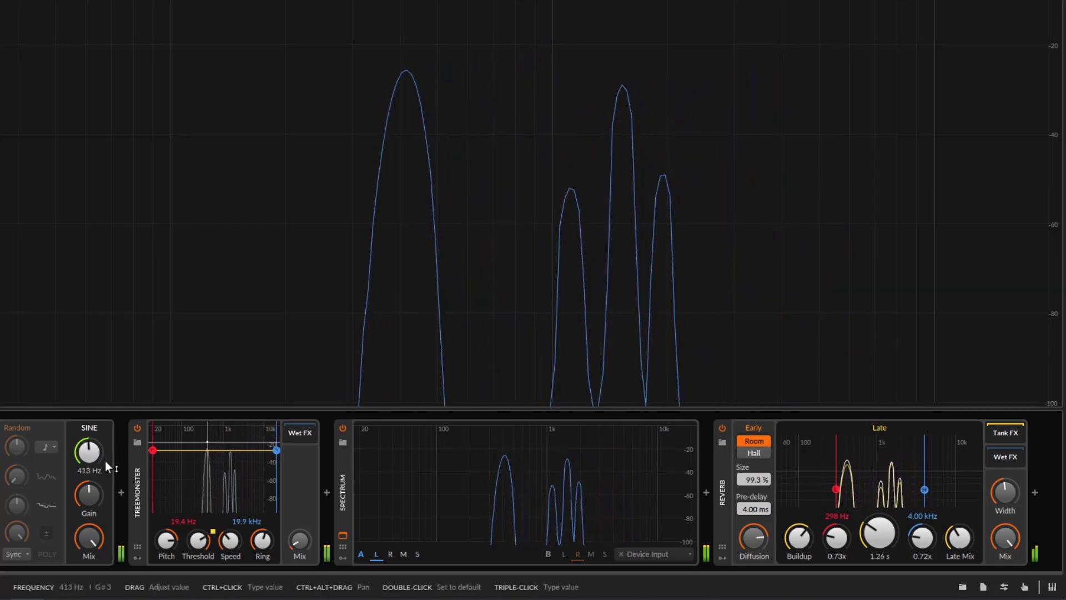
# Set the sine generator to 244 Hz while sweeping Treemonster's Pitch down to +11.16 st and back up
pyautogui.moveTo(166, 539); pyautogui.dragTo(166, 550)
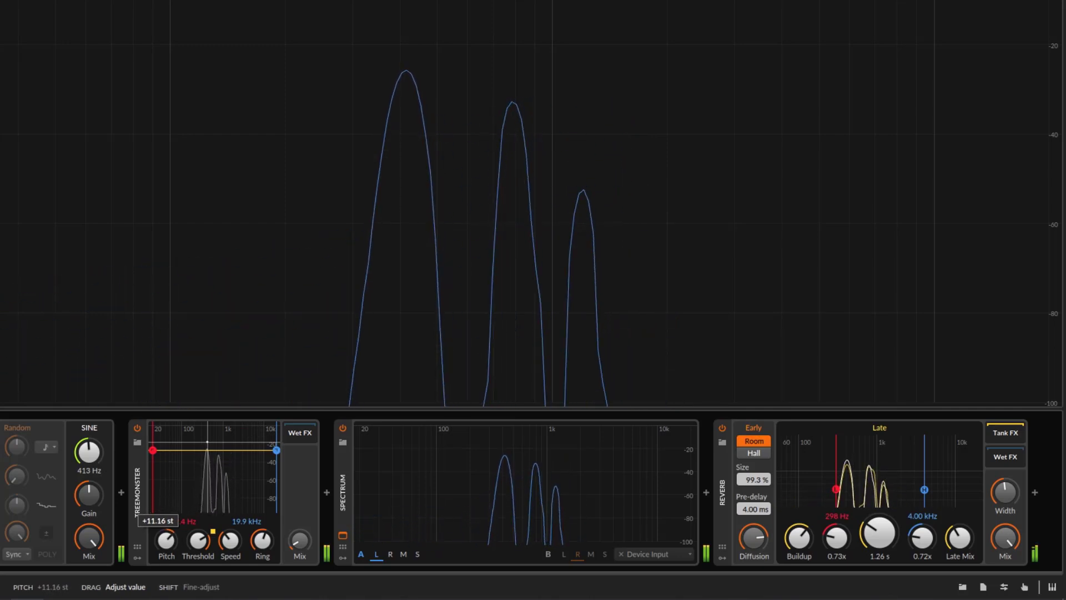
pyautogui.moveTo(92, 455); pyautogui.dragTo(91, 467)
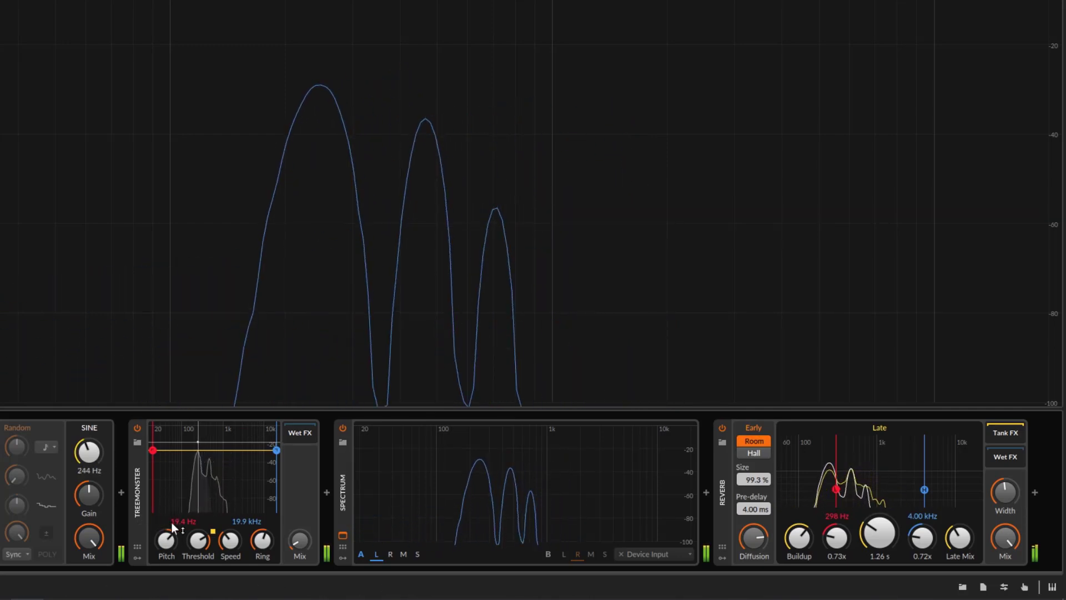
pyautogui.moveTo(168, 539); pyautogui.dragTo(167, 525)
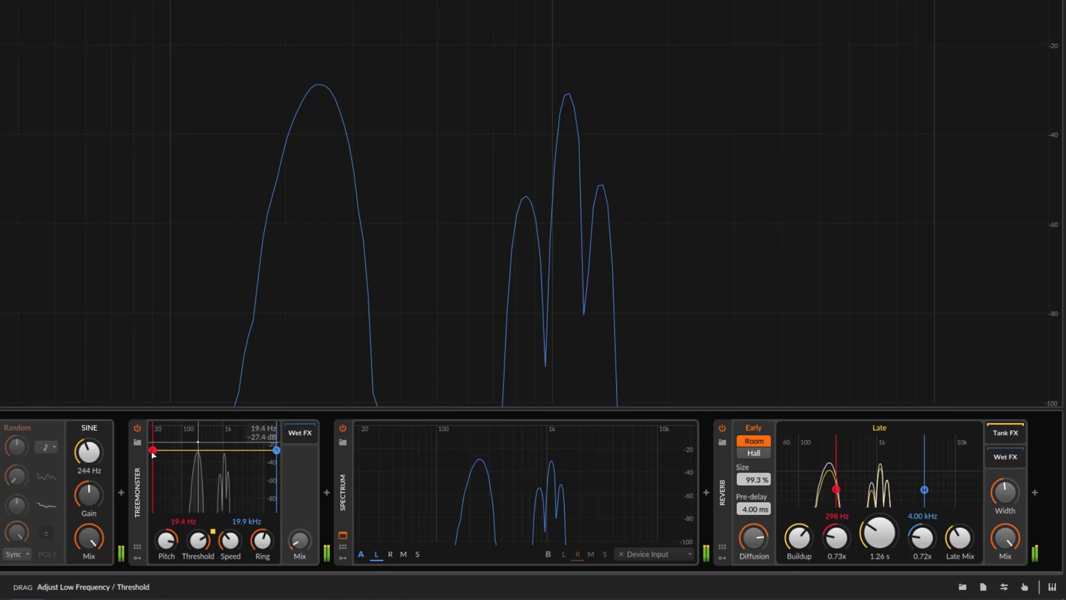
# Raise Treemonster's low-frequency limit to 729 Hz and slightly reduce its Ring blend
pyautogui.moveTo(191, 455); pyautogui.dragTo(220, 457)
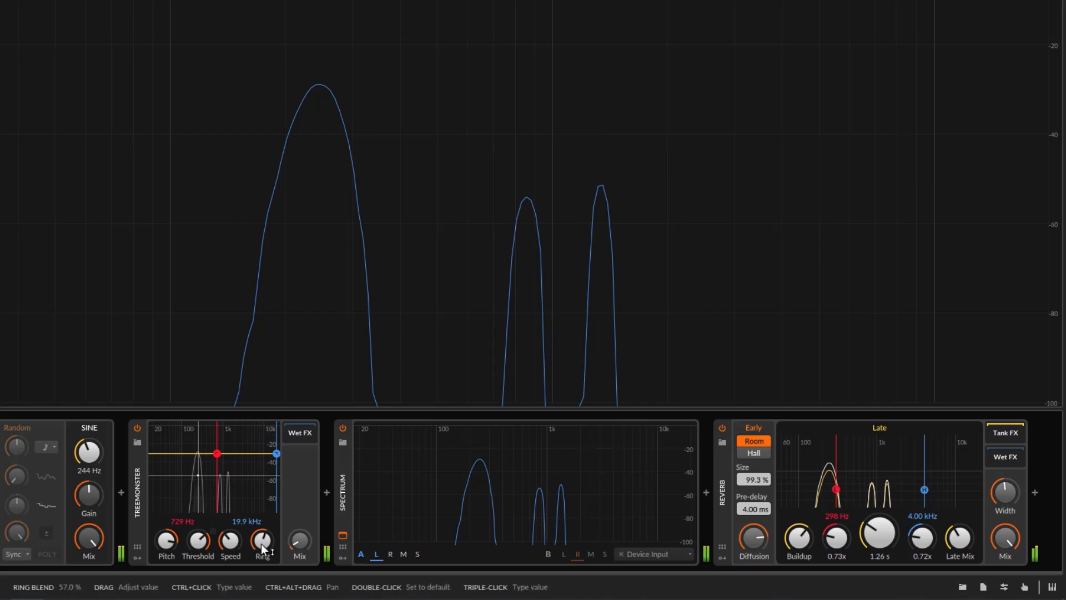
pyautogui.moveTo(265, 541); pyautogui.dragTo(265, 555)
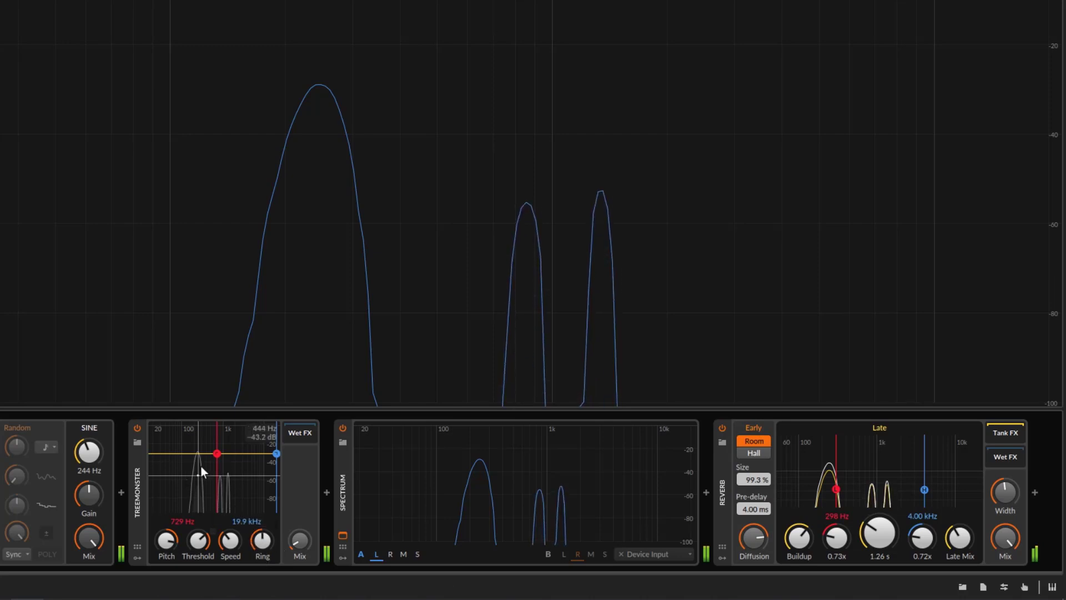
# Set Treemonster's frequency band from 46.9 Hz to 4.71 kHz, testing an upper limit of 135 Hz along the way
pyautogui.moveTo(211, 454); pyautogui.dragTo(178, 462)
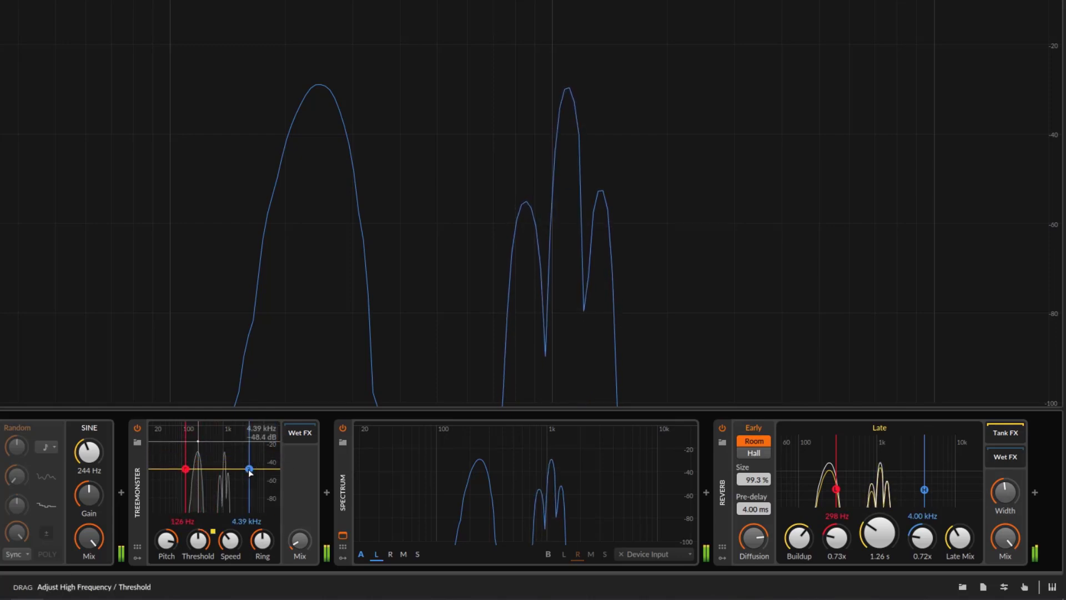
pyautogui.moveTo(182, 466)
pyautogui.mouseDown()
pyautogui.moveTo(183, 456)
pyautogui.moveTo(167, 459)
pyautogui.mouseUp()
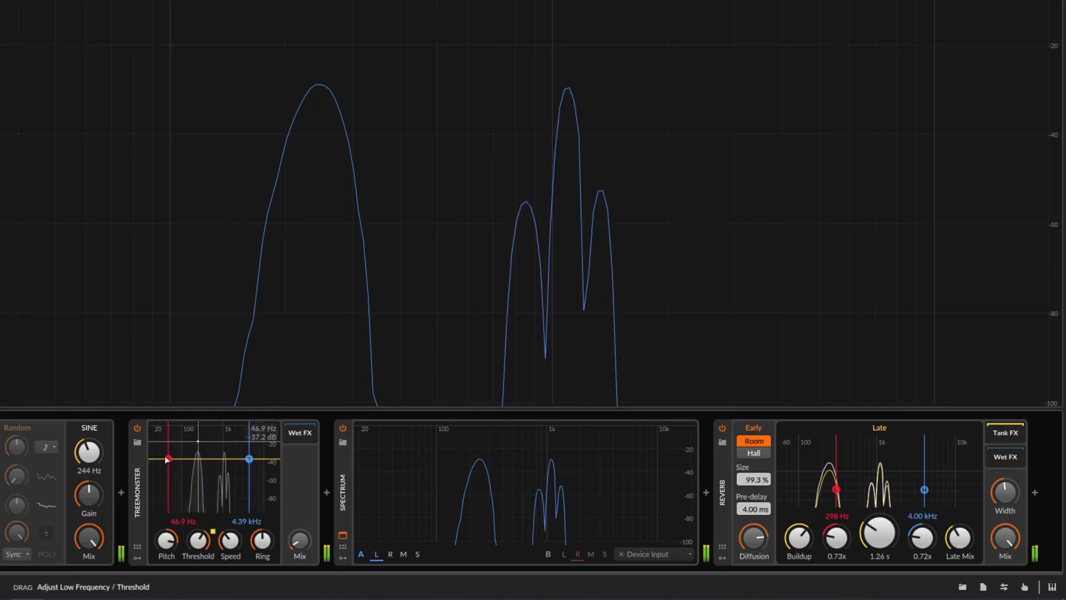
pyautogui.moveTo(249, 462); pyautogui.dragTo(183, 457)
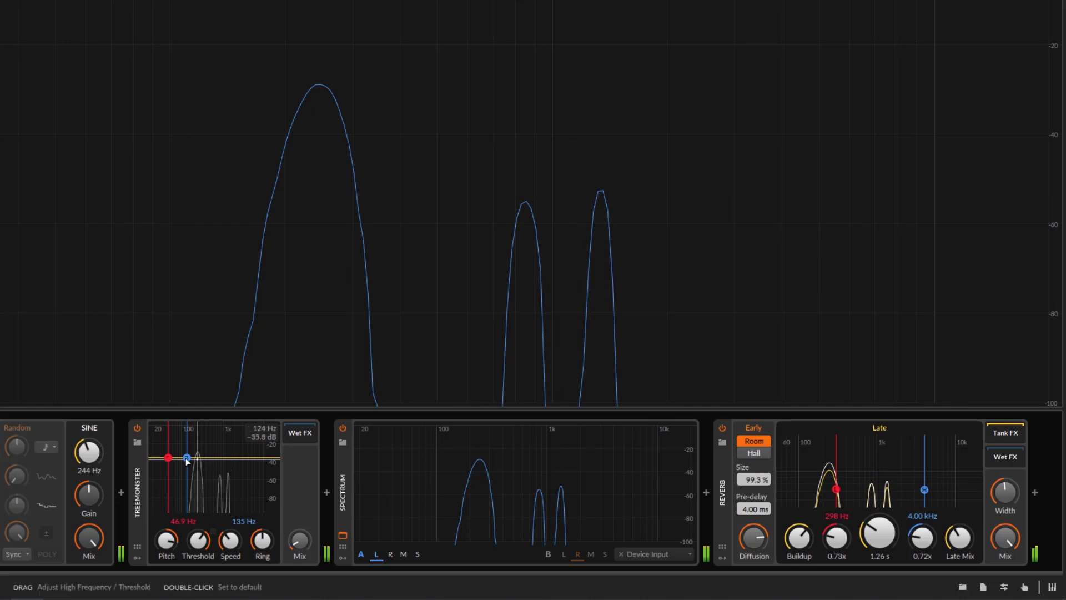
pyautogui.moveTo(187, 461); pyautogui.dragTo(256, 465)
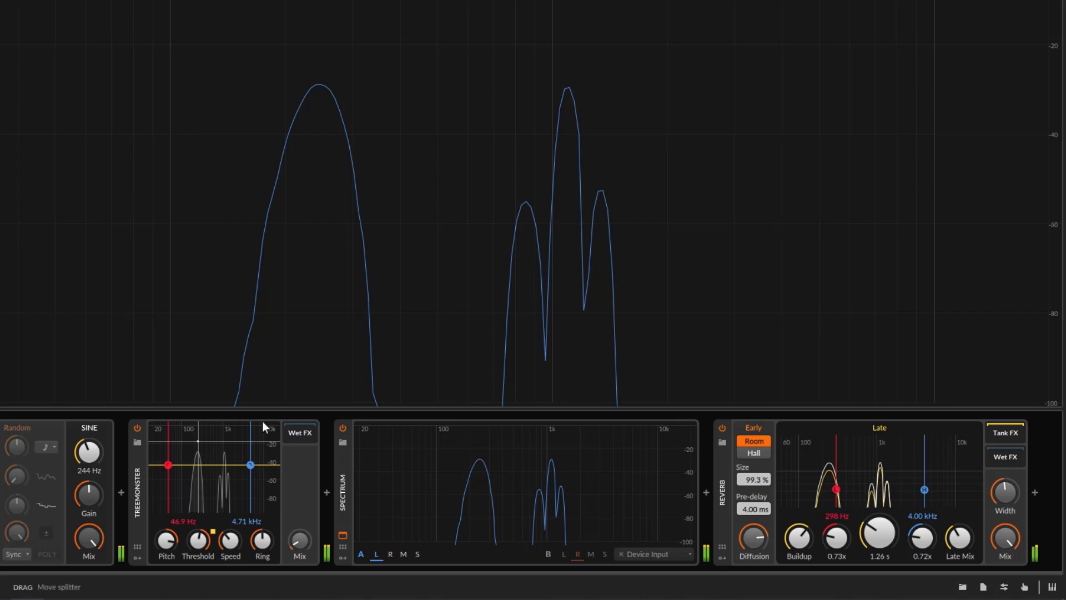
# Enable the Random modulator on the sine generator and set its frequency to 3.12 kHz, with its Mix lowered and brought back up
pyautogui.moveTo(78, 547); pyautogui.dragTo(79, 597)
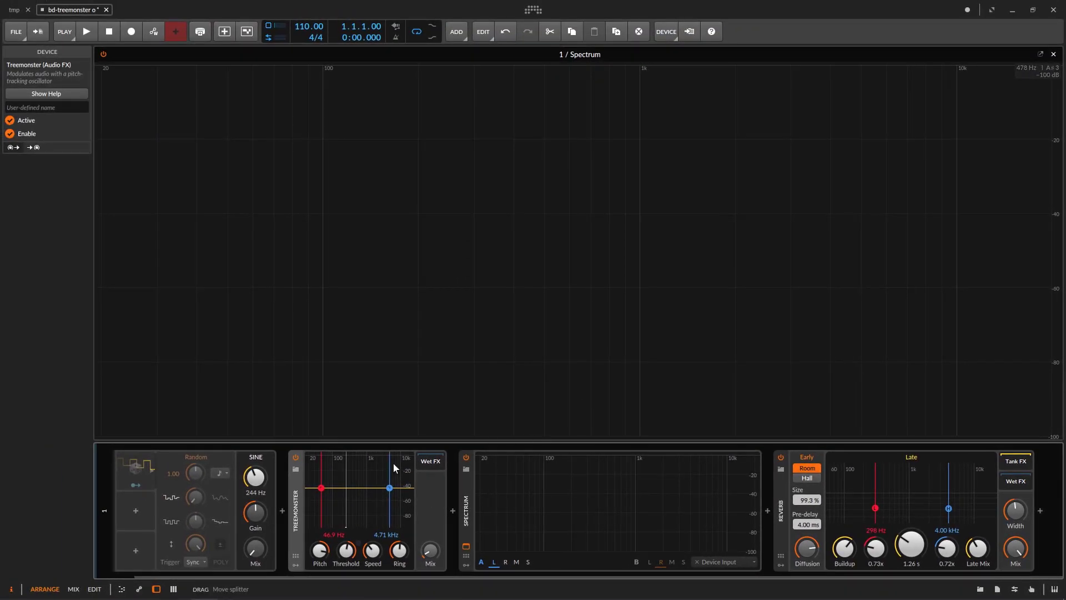
pyautogui.moveTo(256, 548); pyautogui.dragTo(256, 464)
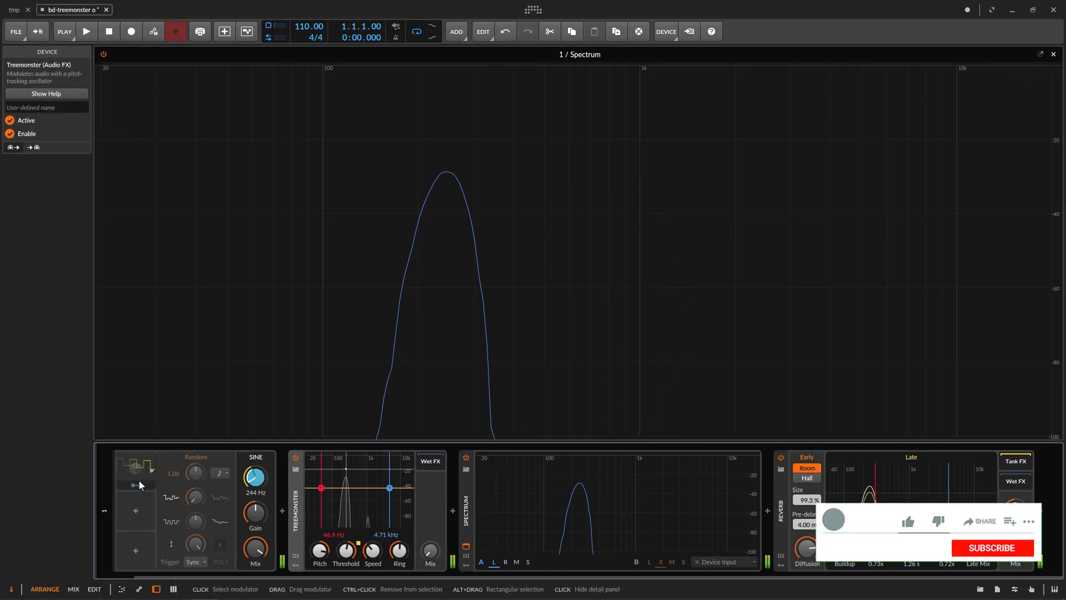
pyautogui.click(138, 473)
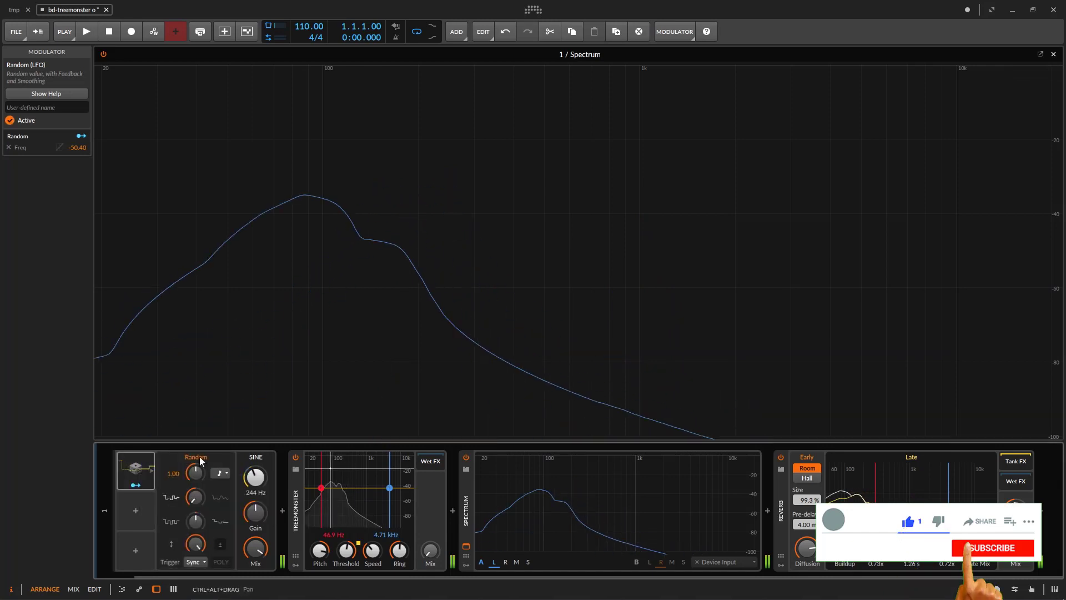
pyautogui.moveTo(255, 476); pyautogui.dragTo(255, 434)
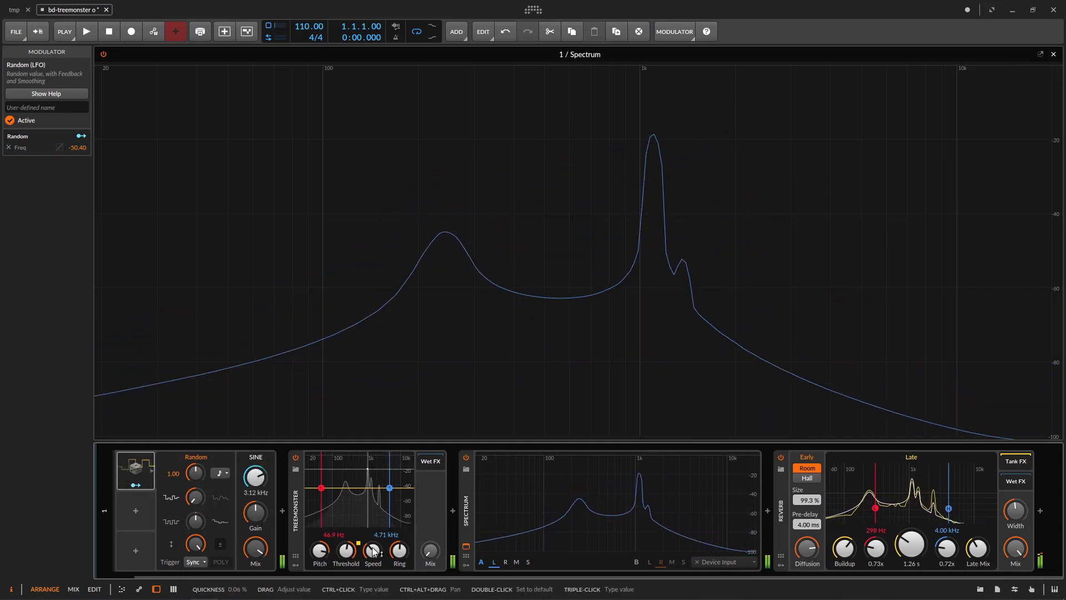
# Set Treemonster's Speed to 0.00 % and its high-frequency limit to 9.18 kHz, and lower its Pitch to −13.32 st
pyautogui.moveTo(433, 554); pyautogui.dragTo(373, 510)
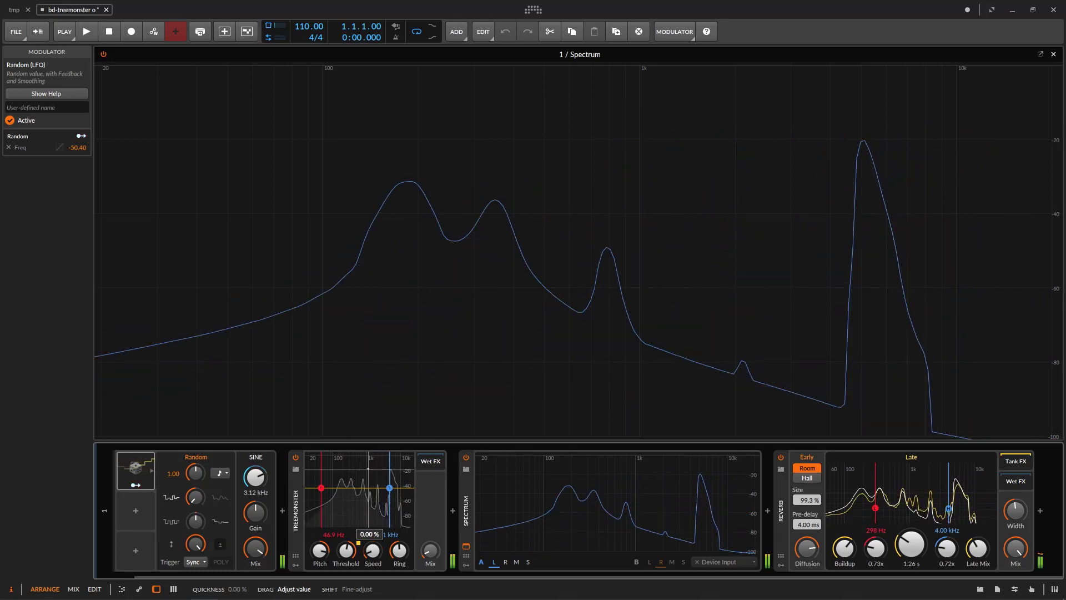
pyautogui.moveTo(320, 550); pyautogui.dragTo(320, 564)
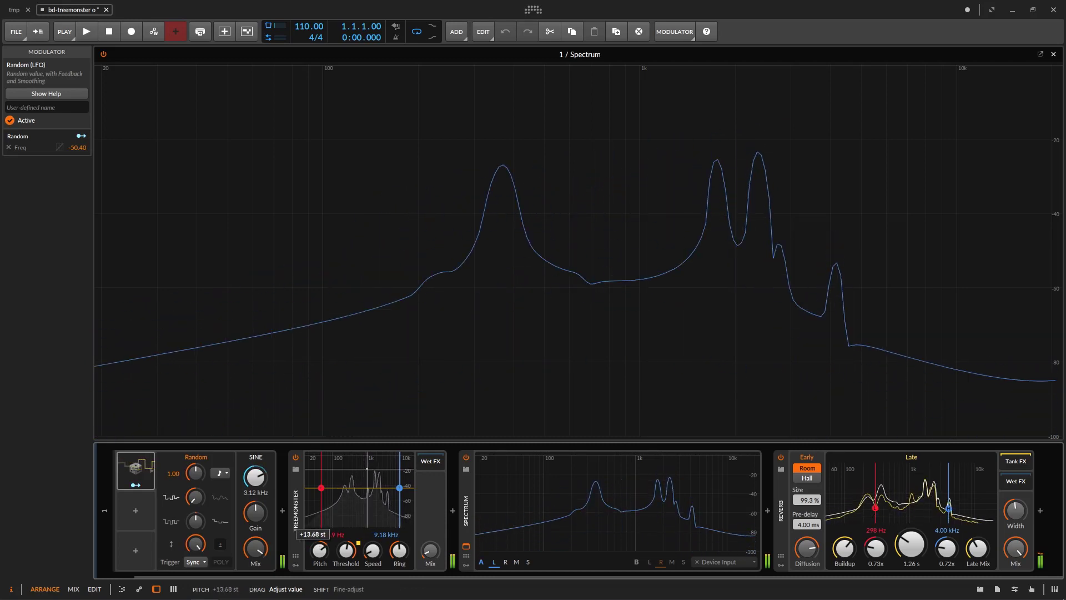
pyautogui.moveTo(320, 550); pyautogui.dragTo(320, 576)
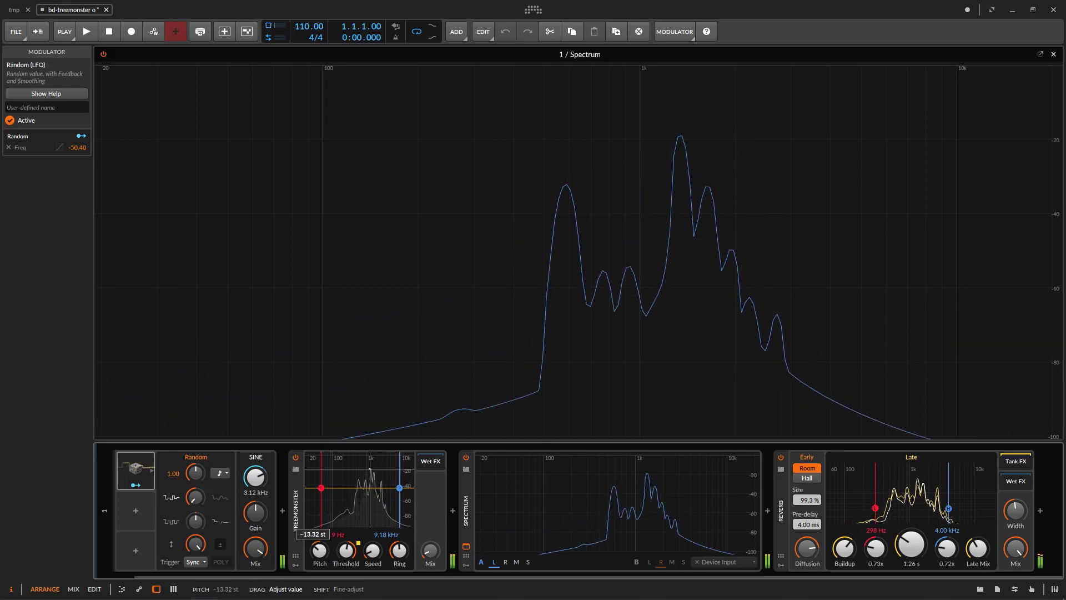
pyautogui.press('space')
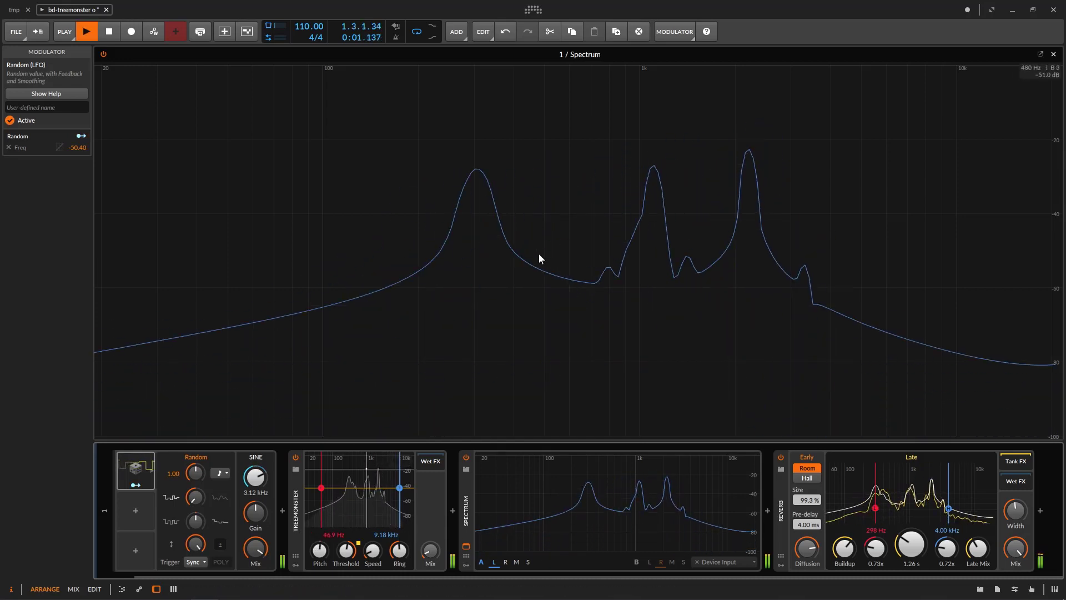
pyautogui.press('space')
pyautogui.click(110, 33)
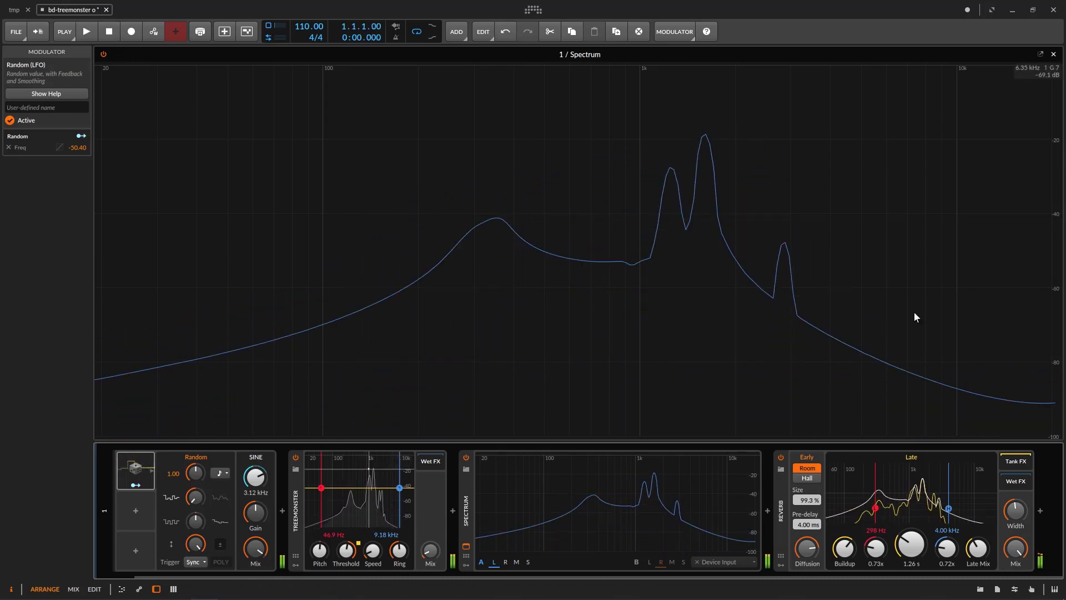
# Turn the sine generator's Mix down to zero and close the expanded Spectrum display
pyautogui.moveTo(260, 547); pyautogui.dragTo(257, 579)
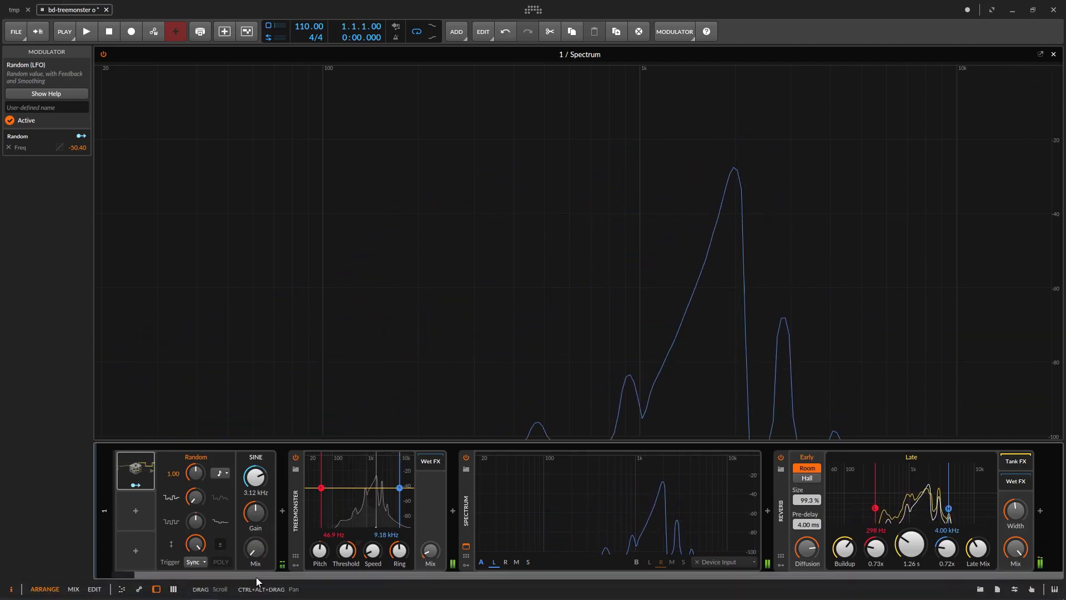
pyautogui.click(1058, 52)
pyautogui.click(1054, 54)
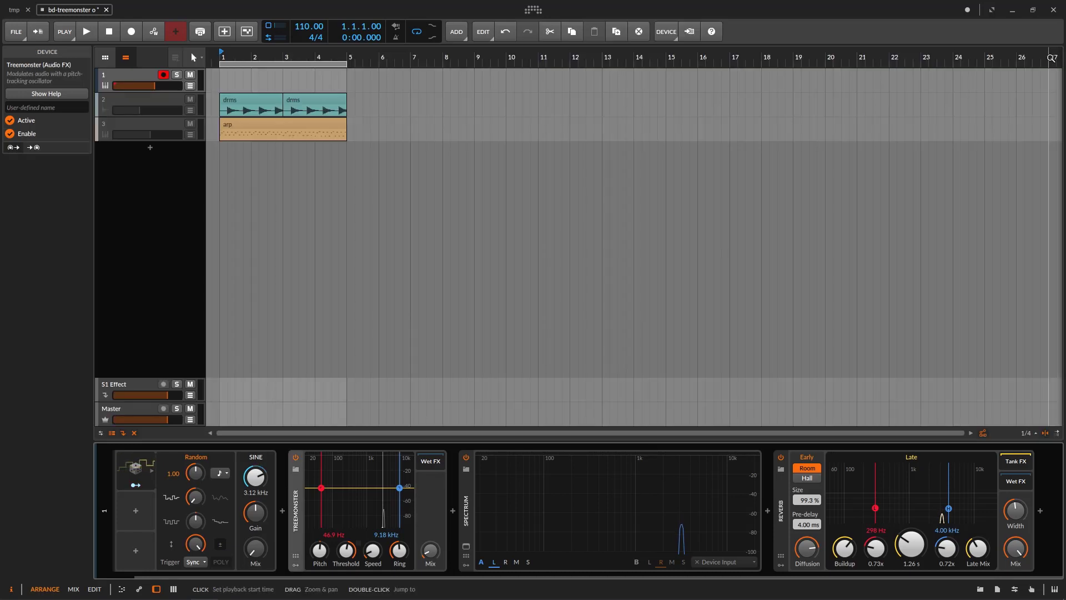
# Deactivate track 1 and activate track 2, which holds the drum clips
pyautogui.rightClick(126, 74)
pyautogui.click(139, 220)
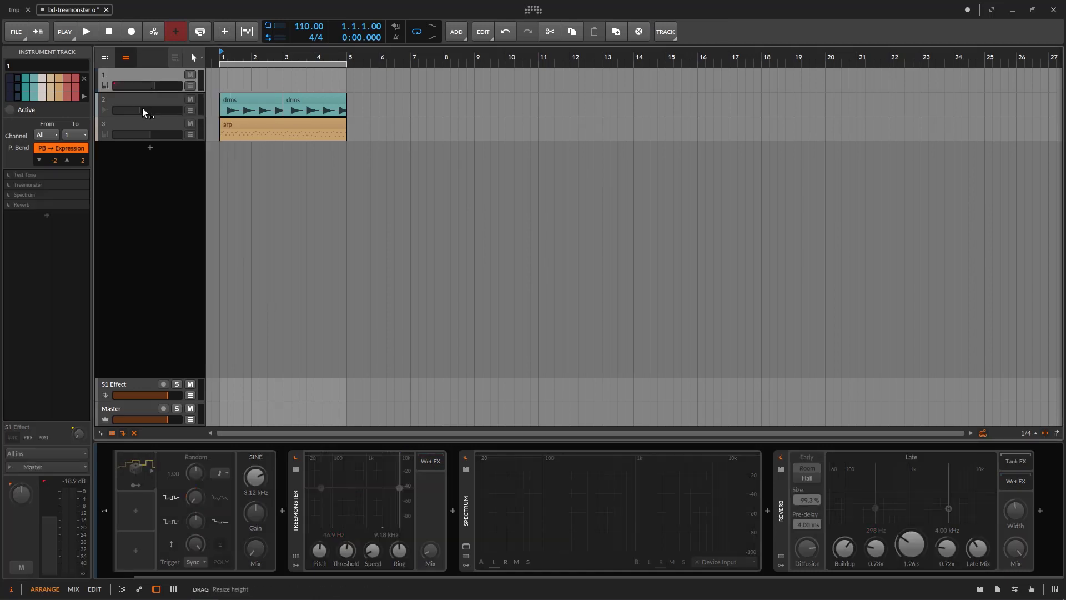
pyautogui.click(142, 102)
pyautogui.rightClick(142, 102)
pyautogui.click(210, 245)
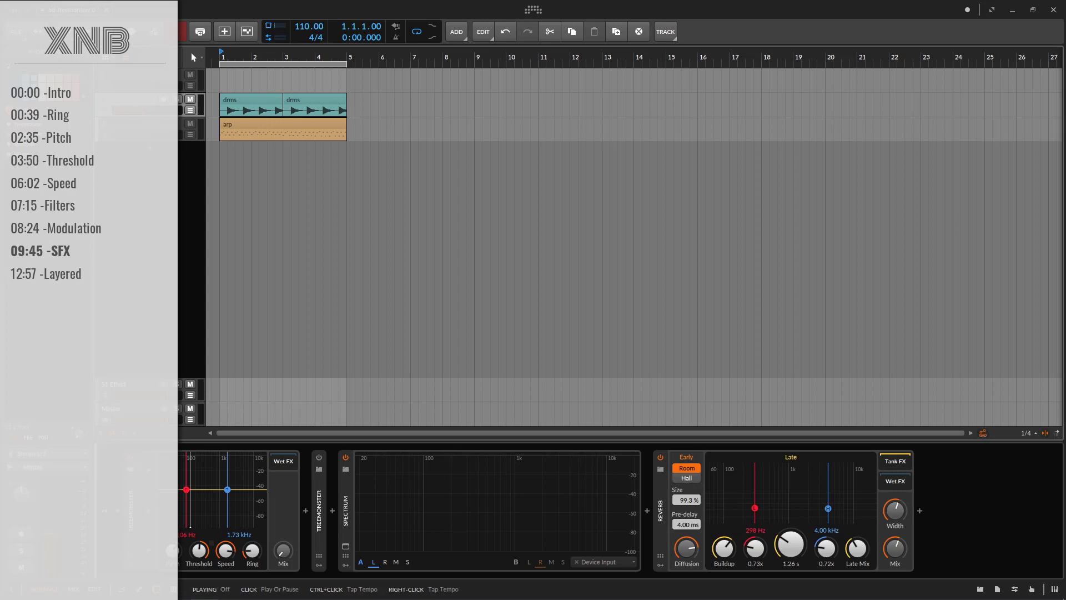
# Play the drum loop and raise the first Treemonster's Mix to fully wet, returning it to fully dry for comparison
pyautogui.click(86, 31)
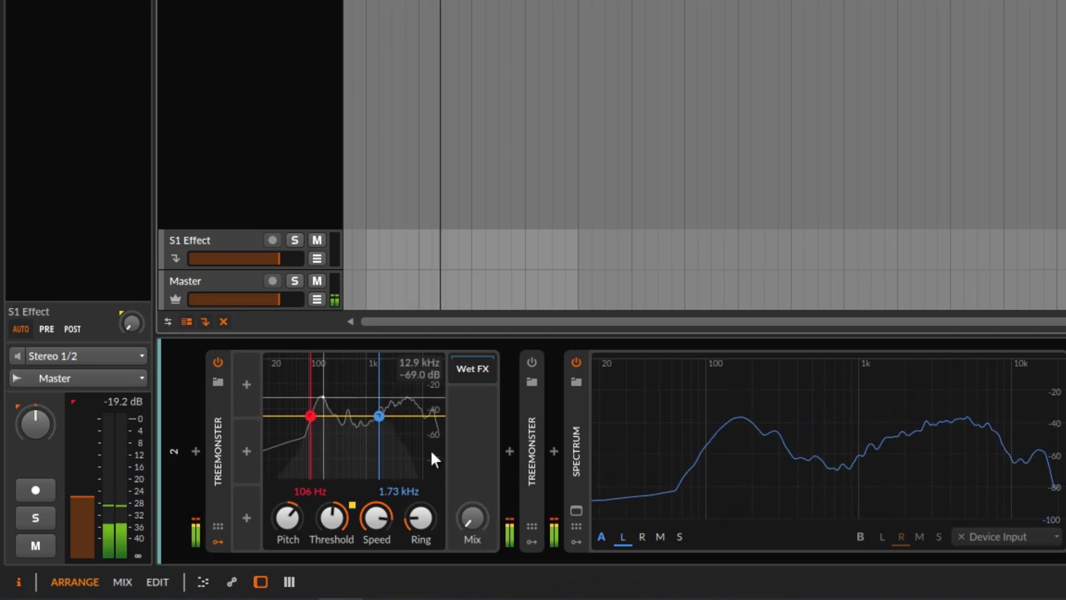
pyautogui.moveTo(371, 519); pyautogui.dragTo(370, 522)
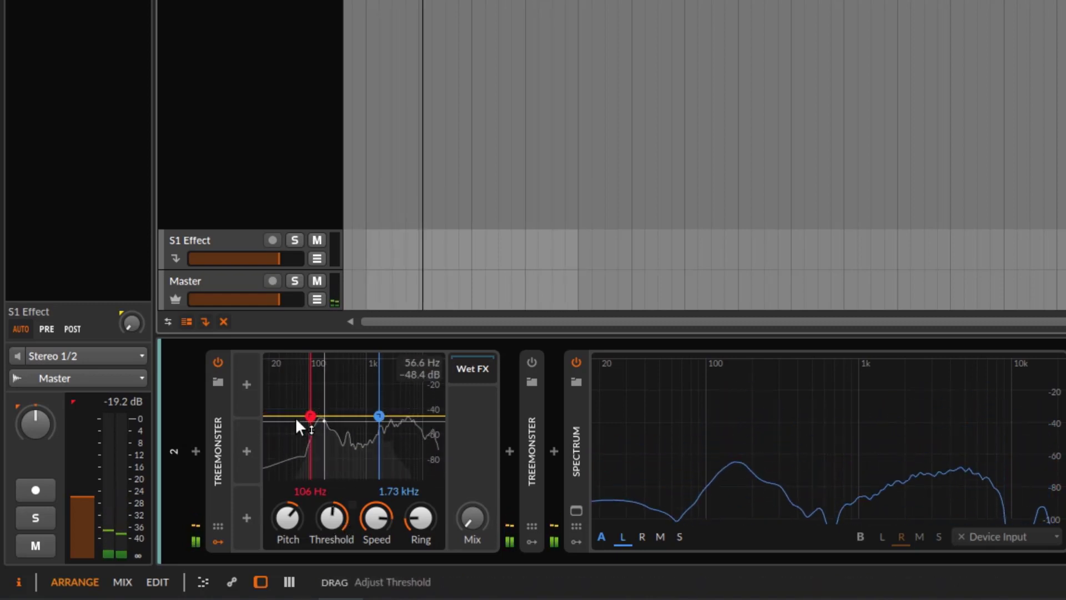
pyautogui.moveTo(460, 530); pyautogui.dragTo(465, 520)
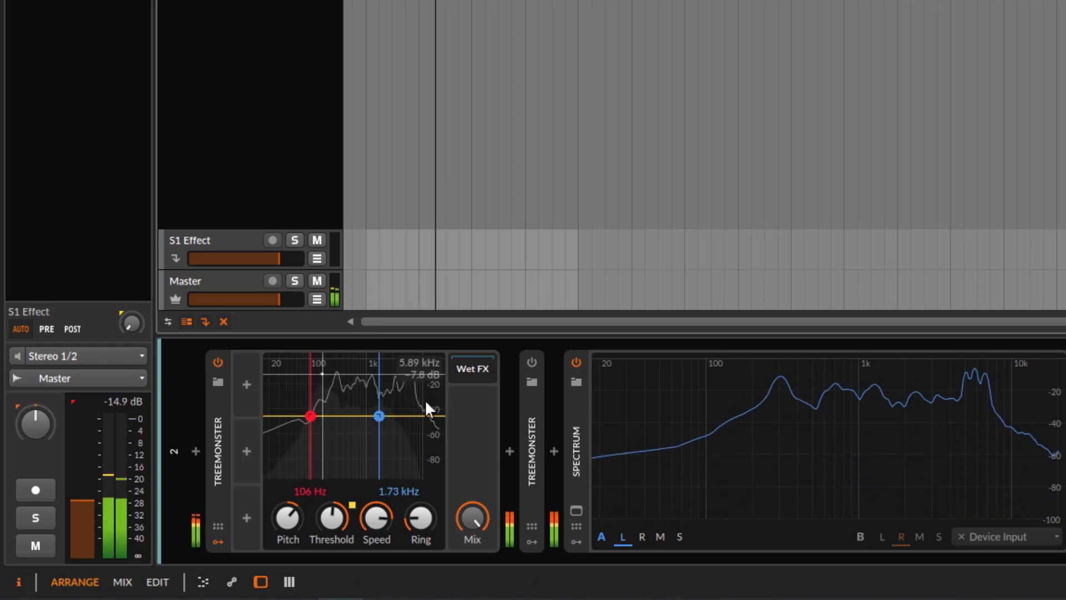
pyautogui.moveTo(475, 541); pyautogui.dragTo(475, 594)
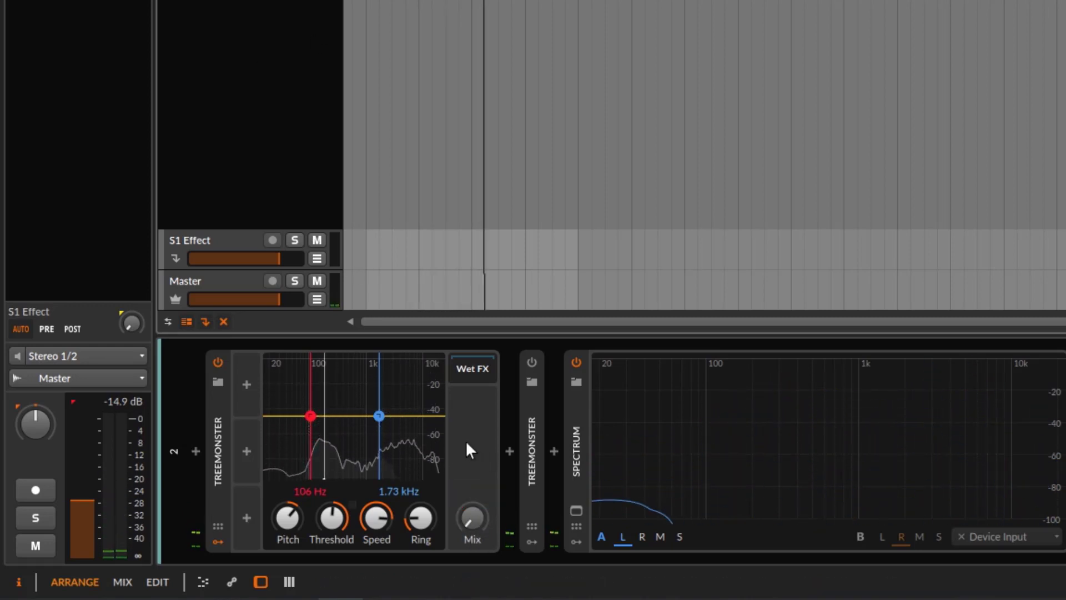
# Raise the first Treemonster's Mix to fully wet and add an LFO modulator to the device
pyautogui.moveTo(464, 530); pyautogui.dragTo(464, 478)
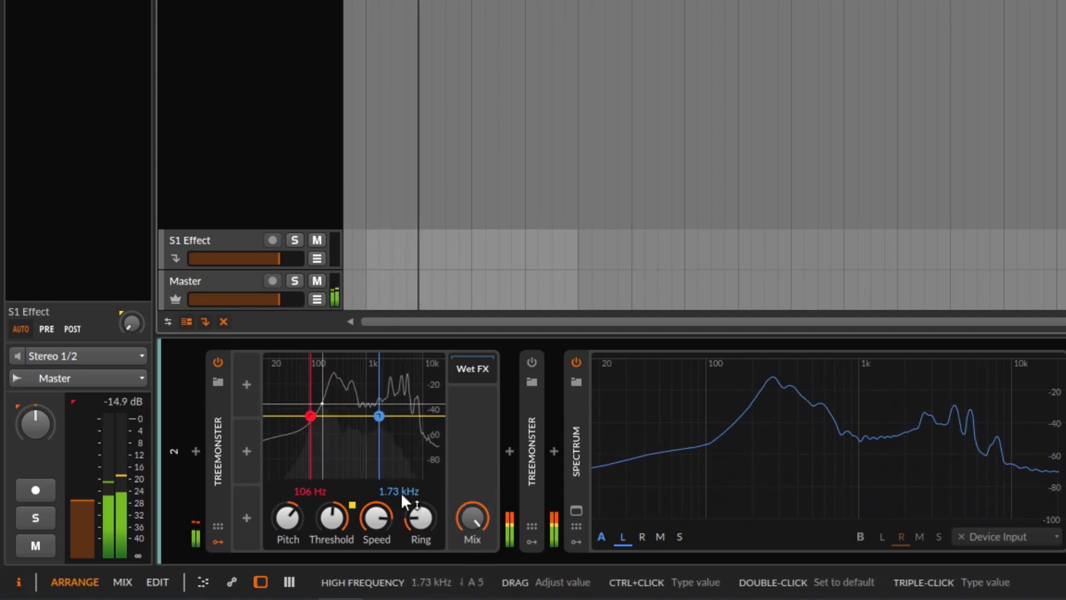
pyautogui.click(243, 383)
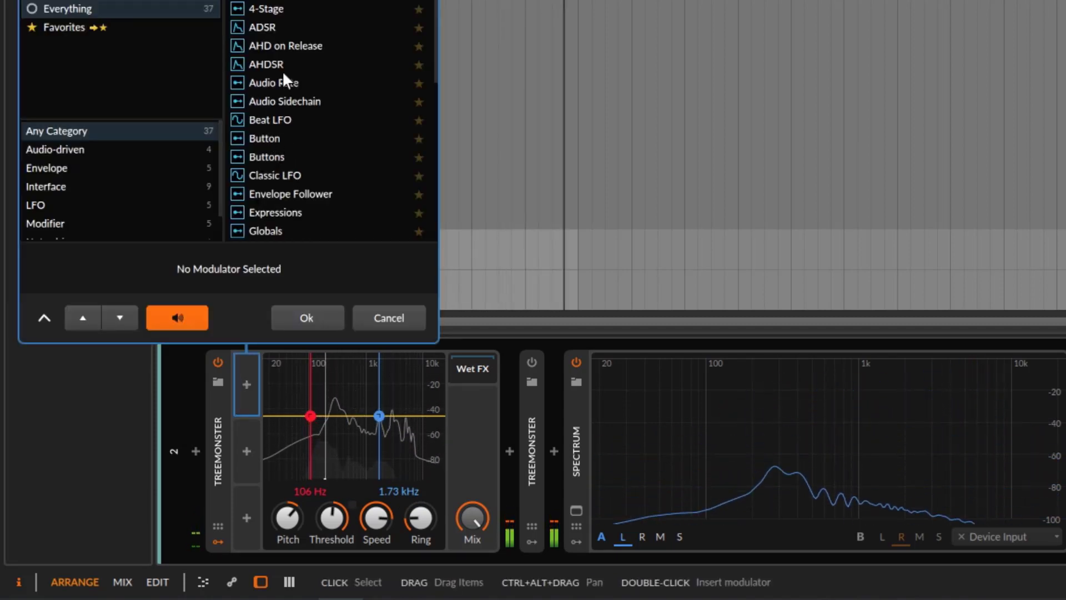
pyautogui.scroll(-3, 286, 139)
pyautogui.click(285, 151)
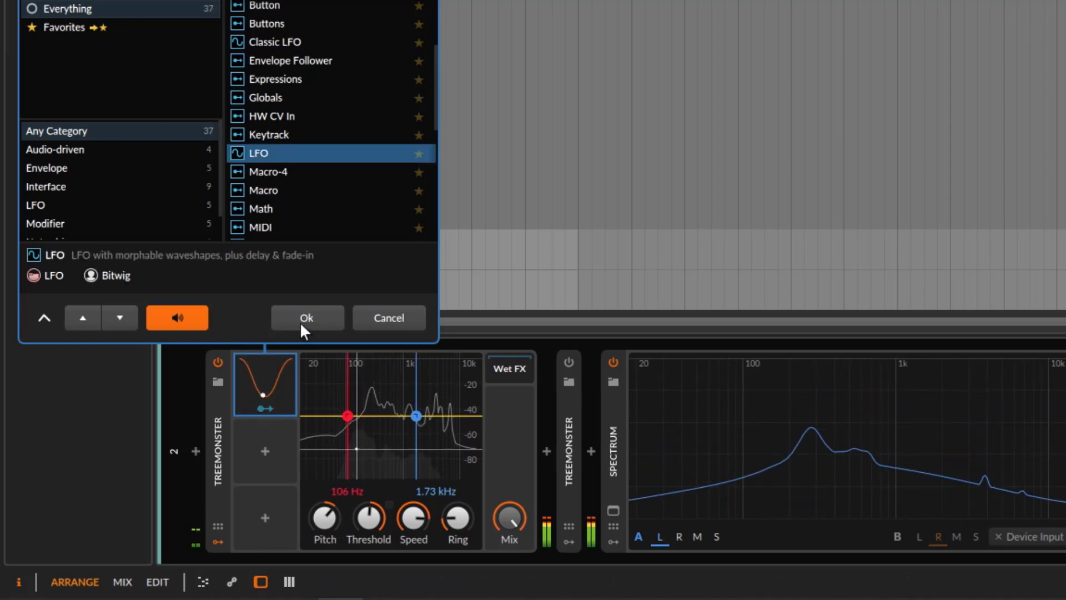
pyautogui.click(305, 318)
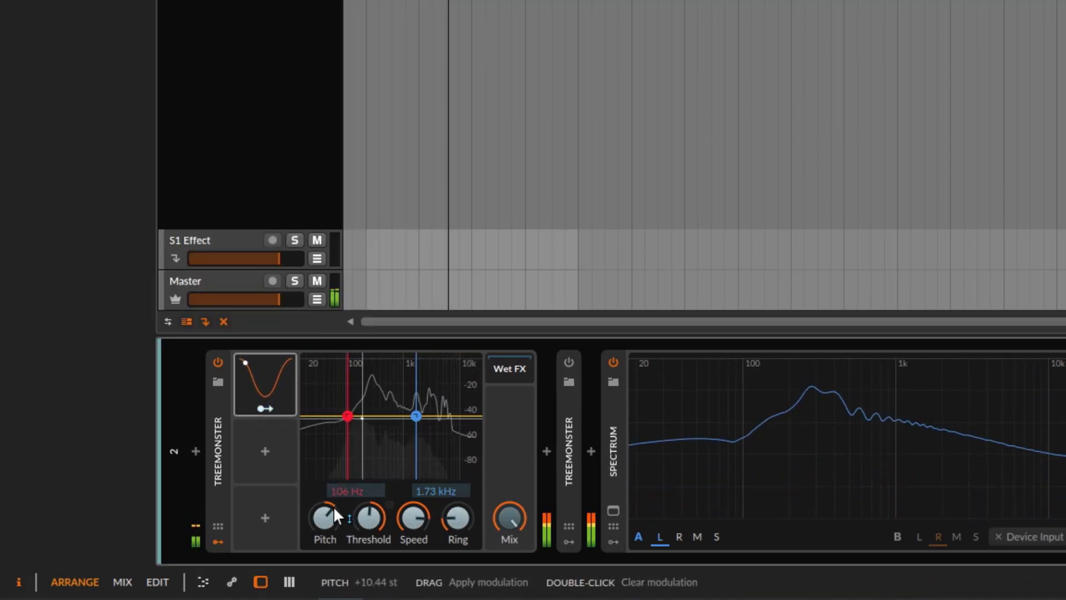
# Map the LFO to the first Treemonster's Pitch, Speed, Ring and both its high and low frequency limits
pyautogui.moveTo(333, 506)
pyautogui.mouseDown()
pyautogui.moveTo(333, 492)
pyautogui.moveTo(326, 523)
pyautogui.mouseUp()
pyautogui.moveTo(452, 523); pyautogui.dragTo(412, 533)
pyautogui.click(266, 409)
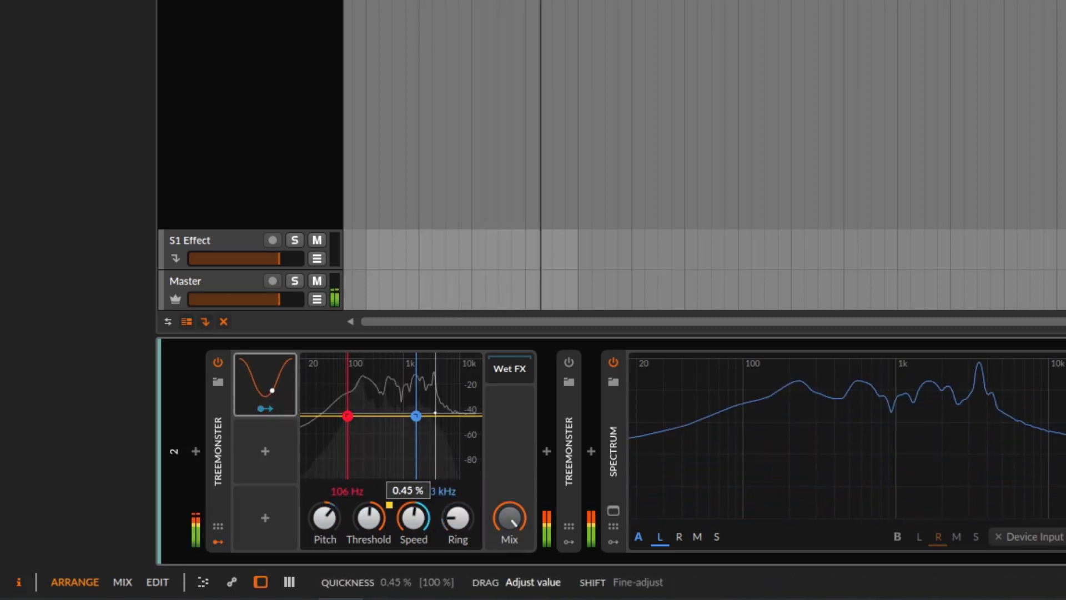
pyautogui.click(273, 407)
pyautogui.moveTo(442, 494); pyautogui.dragTo(442, 470)
pyautogui.moveTo(381, 485)
pyautogui.mouseDown()
pyautogui.moveTo(381, 497)
pyautogui.moveTo(362, 488)
pyautogui.mouseUp()
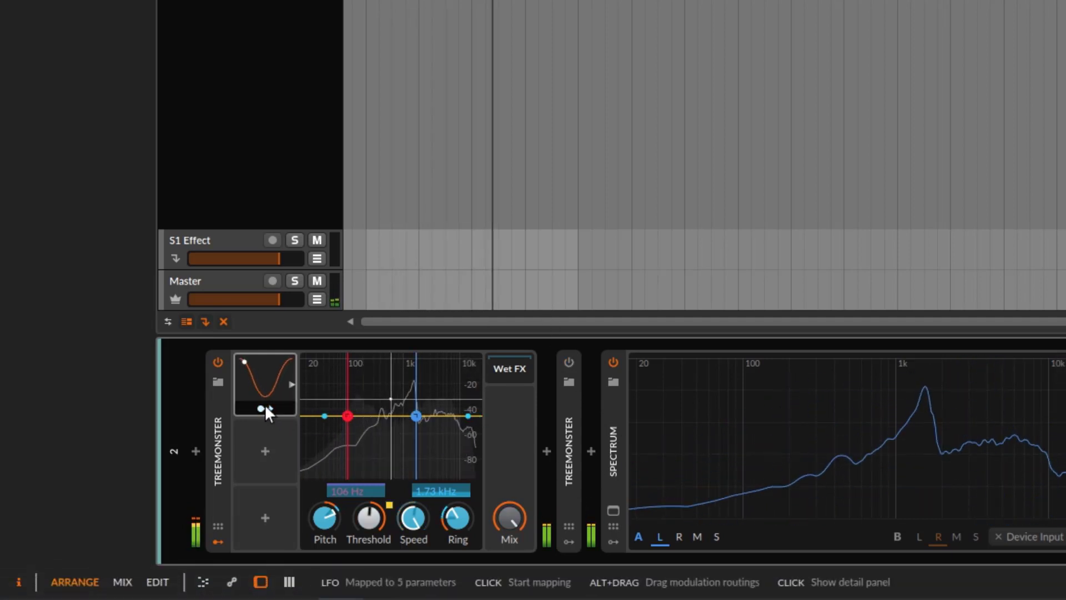
# Show the LFO's settings, set its Rate to 2.99 Hz and Curve to about −82 %, and skew its waveform
pyautogui.click(258, 386)
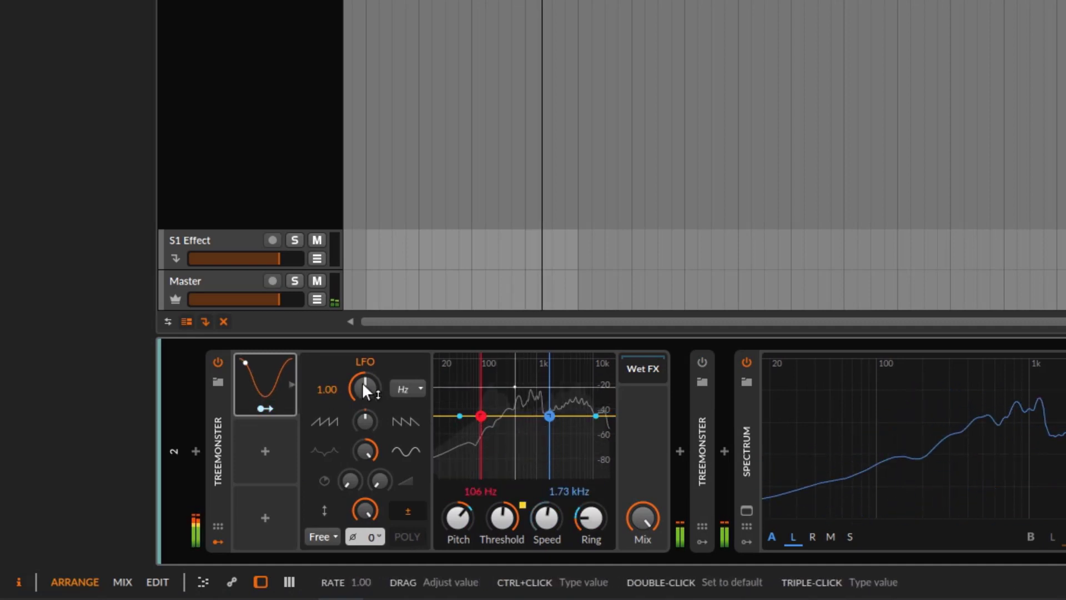
pyautogui.moveTo(362, 382); pyautogui.dragTo(362, 302)
pyautogui.moveTo(365, 420); pyautogui.dragTo(364, 511)
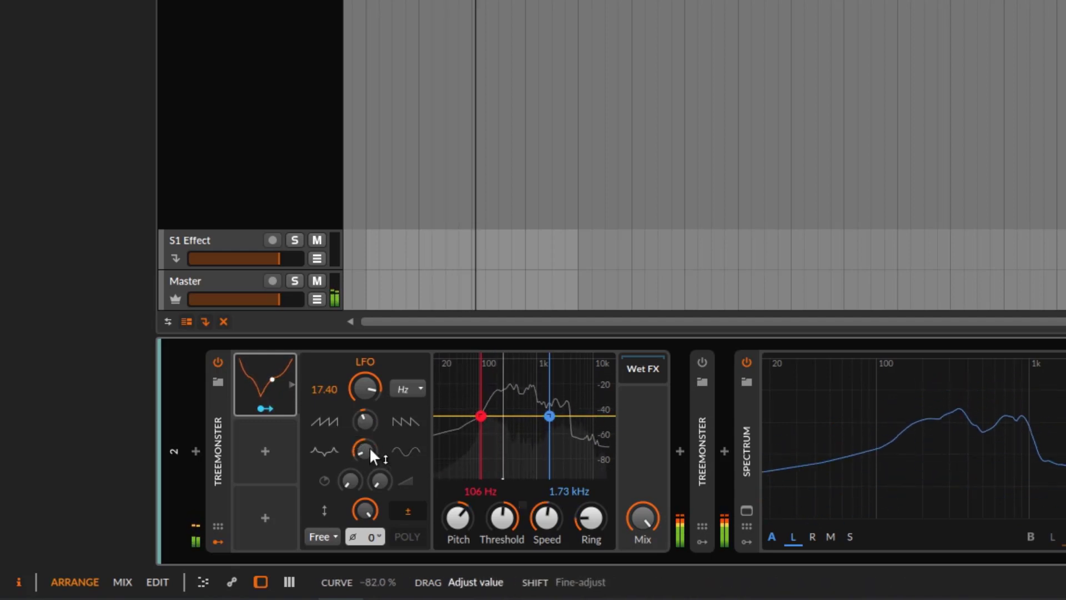
pyautogui.moveTo(374, 416); pyautogui.dragTo(373, 439)
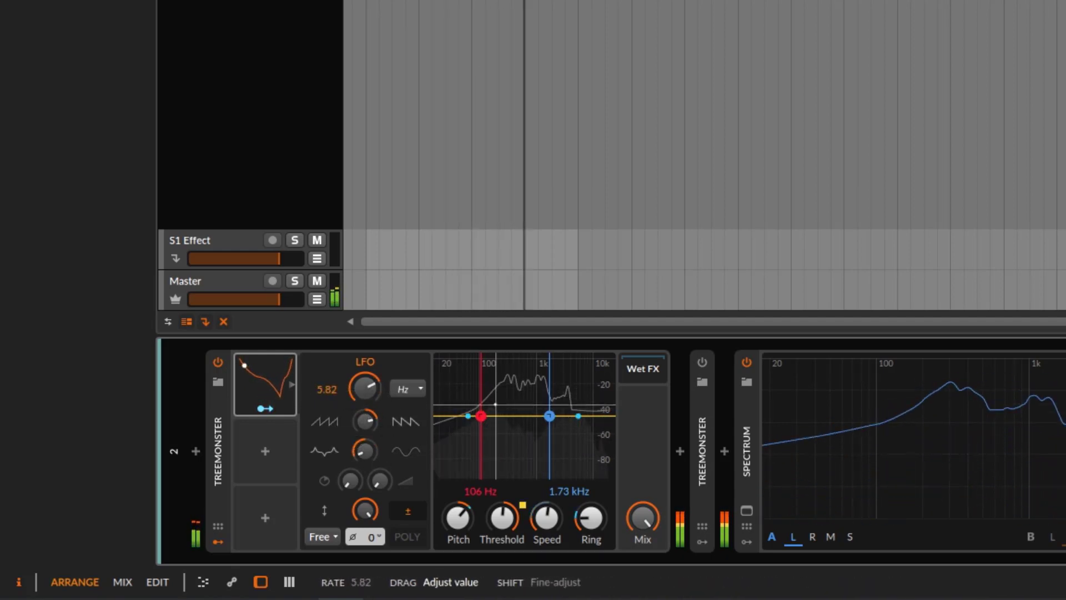
pyautogui.moveTo(364, 388)
pyautogui.mouseDown()
pyautogui.moveTo(364, 378)
pyautogui.moveTo(365, 398)
pyautogui.mouseUp()
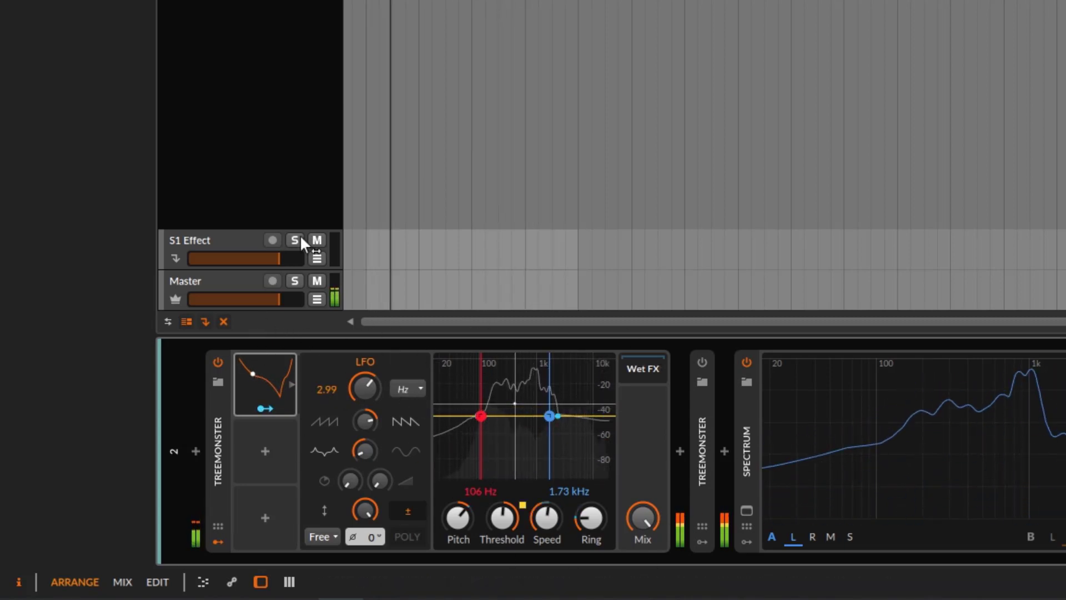
# Switch off and collapse the first Treemonster, expand and switch on the second, and raise its Mix slightly above dry
pyautogui.click(218, 361)
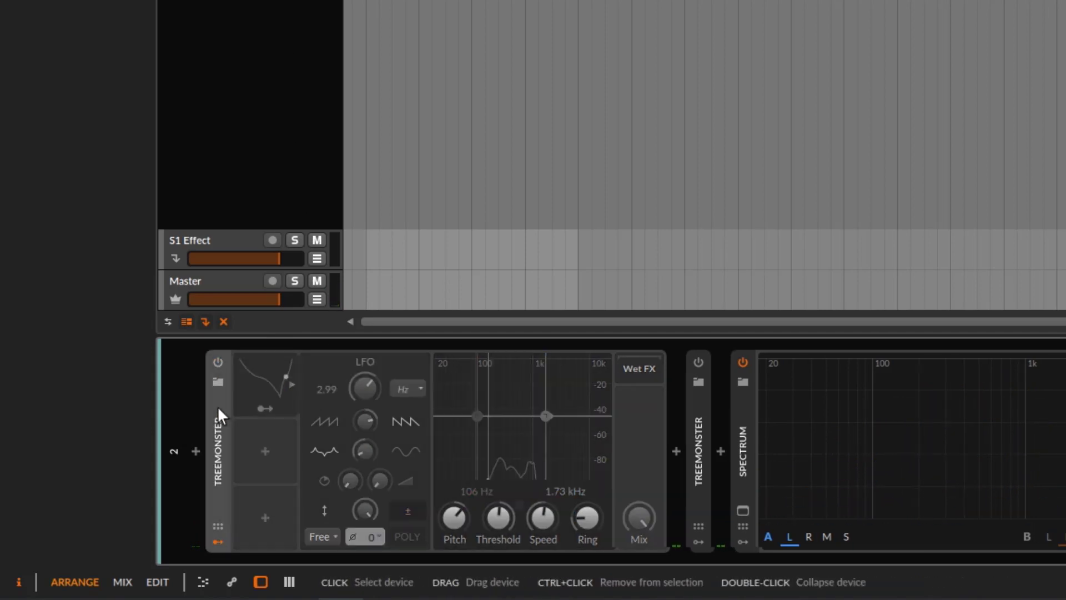
pyautogui.doubleClick(218, 405)
pyautogui.doubleClick(473, 421)
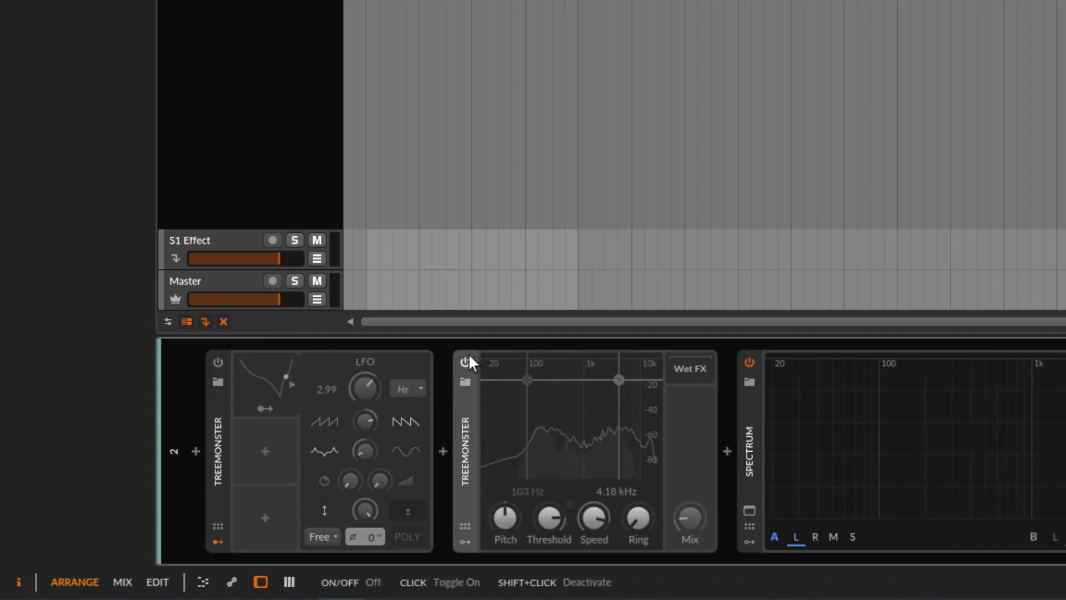
pyautogui.click(466, 360)
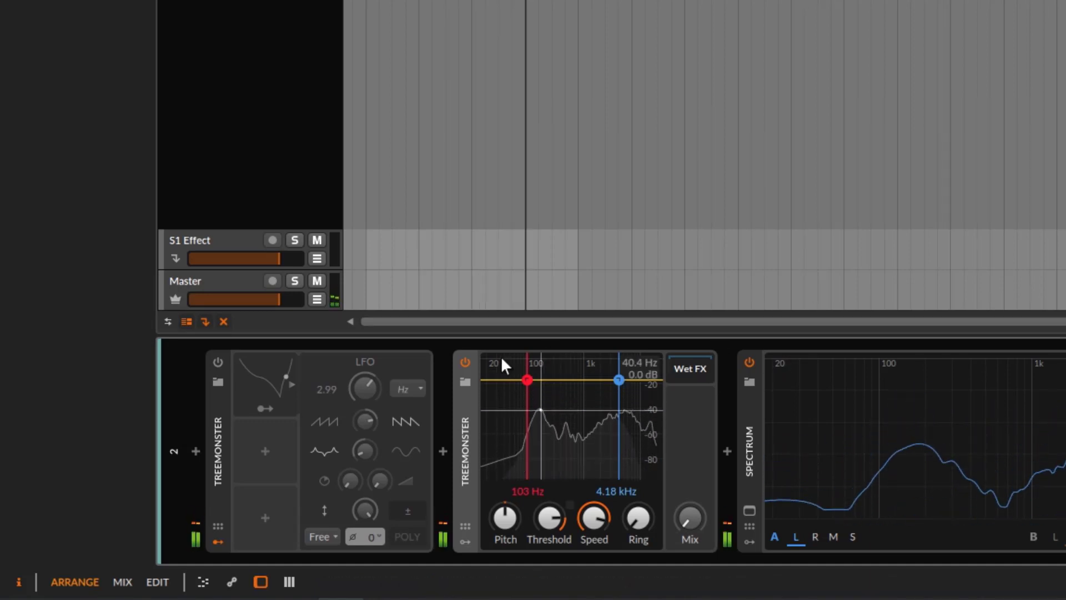
pyautogui.moveTo(691, 516)
pyautogui.mouseDown()
pyautogui.moveTo(690, 500)
pyautogui.moveTo(690, 512)
pyautogui.mouseUp()
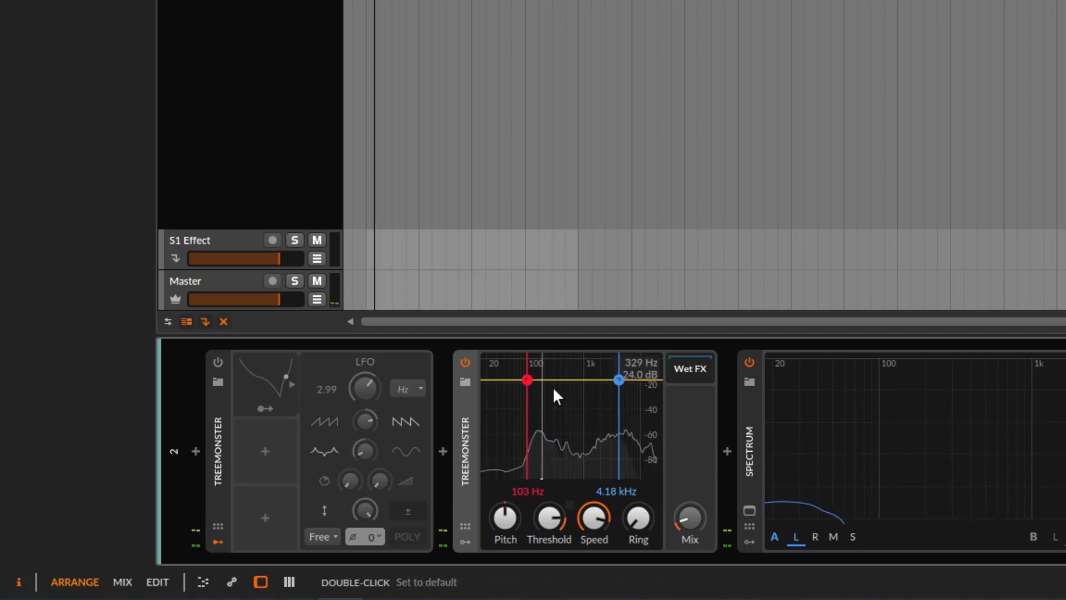
# Compare the second Treemonster's Threshold at −57.0 dB and about −20 dB, and its Speed at 0.00 % and maximum
pyautogui.moveTo(557, 509); pyautogui.dragTo(558, 513)
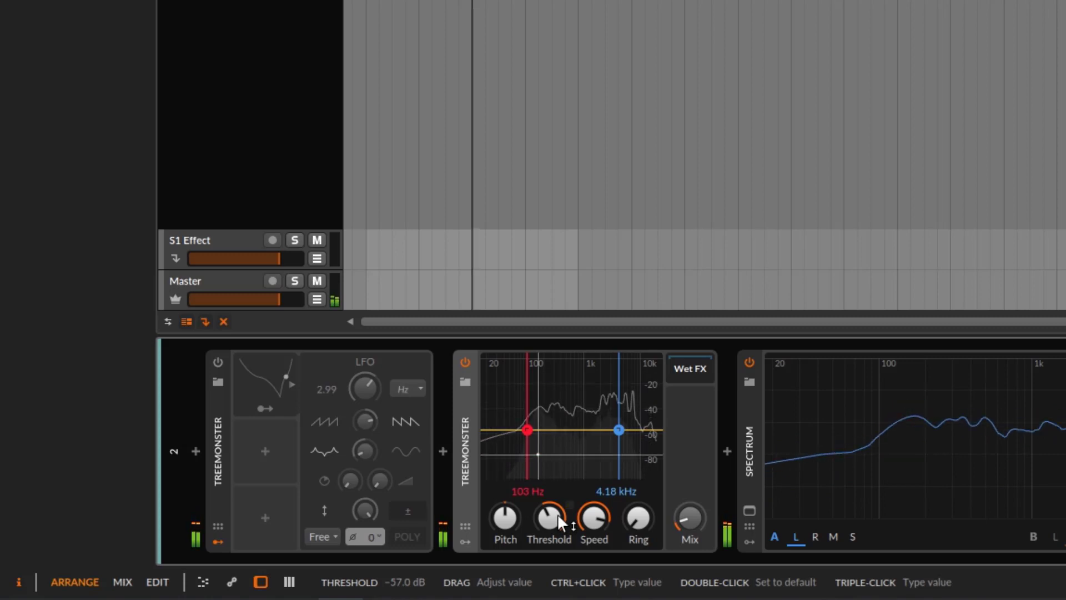
pyautogui.moveTo(557, 514); pyautogui.dragTo(551, 494)
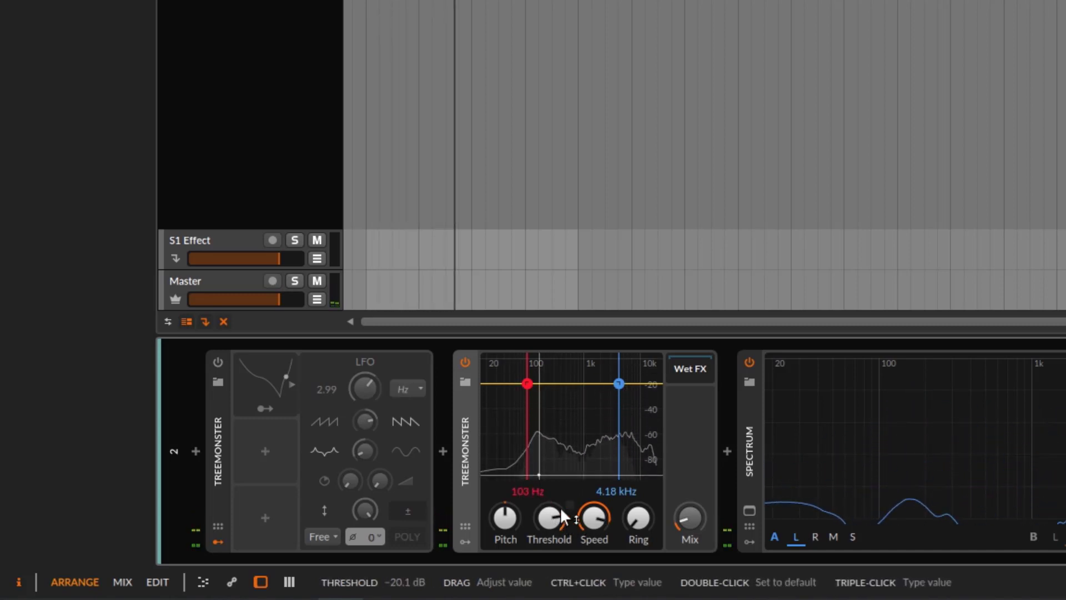
pyautogui.moveTo(555, 510); pyautogui.dragTo(605, 505)
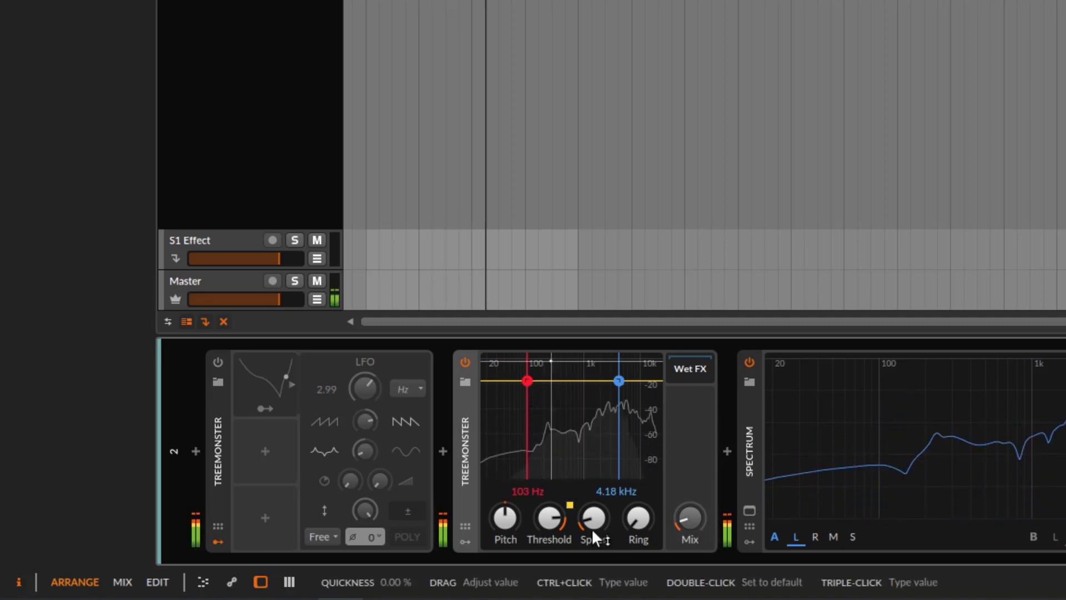
pyautogui.moveTo(591, 528); pyautogui.dragTo(597, 467)
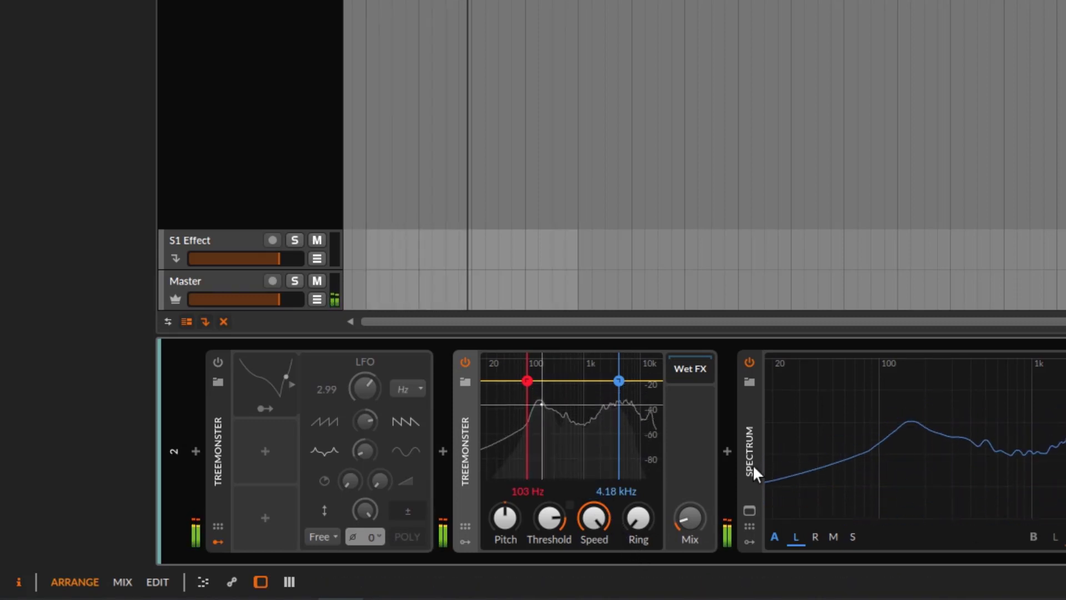
pyautogui.moveTo(695, 513); pyautogui.dragTo(698, 515)
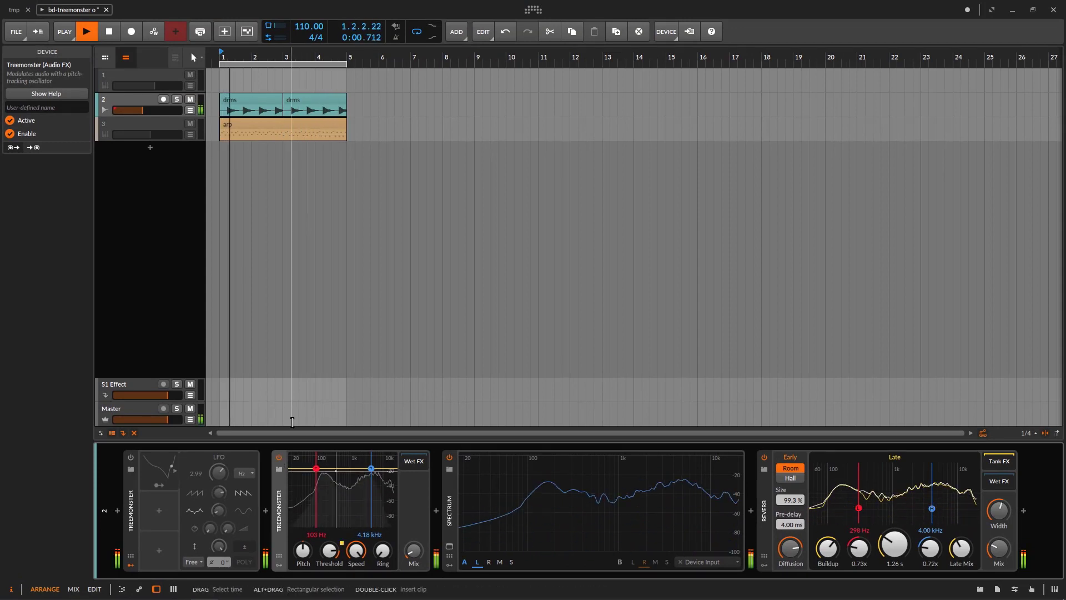
# Stop playback, deactivate track 2 and activate track 3, which holds the arp clip
pyautogui.press('space')
pyautogui.rightClick(281, 511)
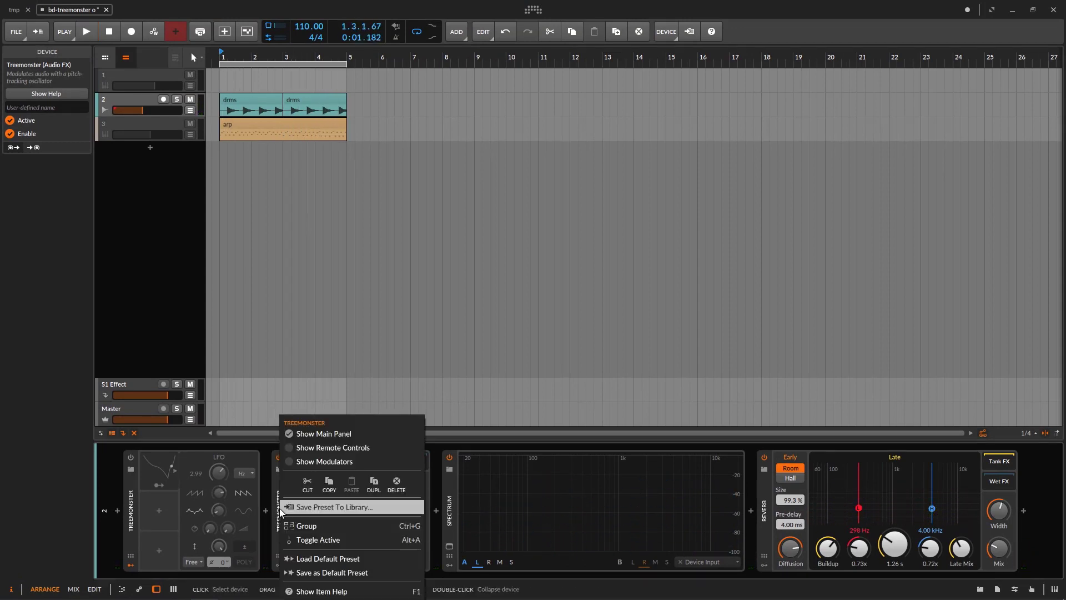
pyautogui.click(132, 100)
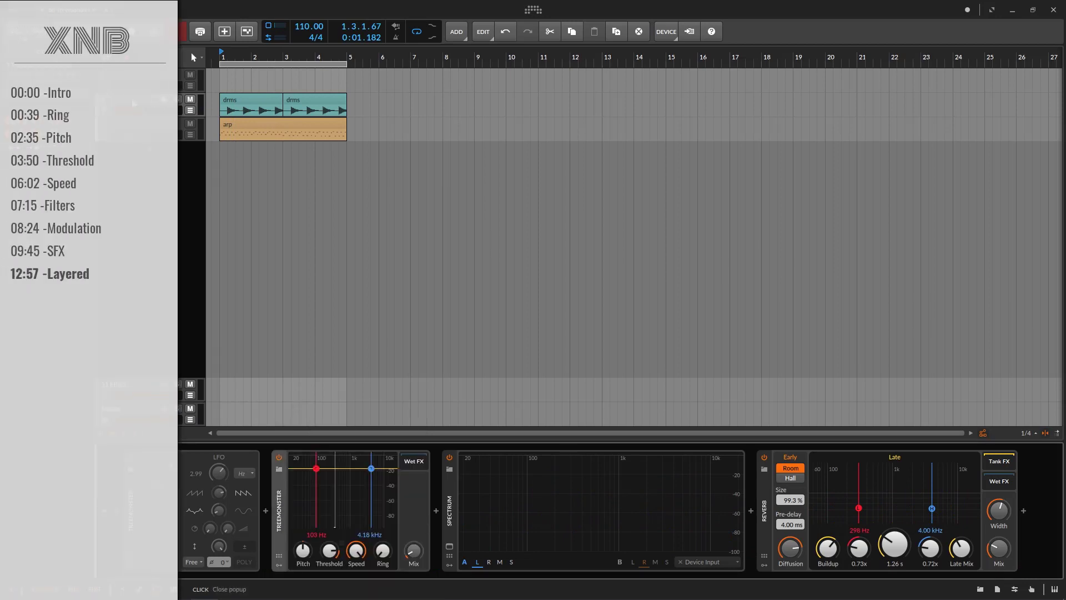
pyautogui.rightClick(132, 100)
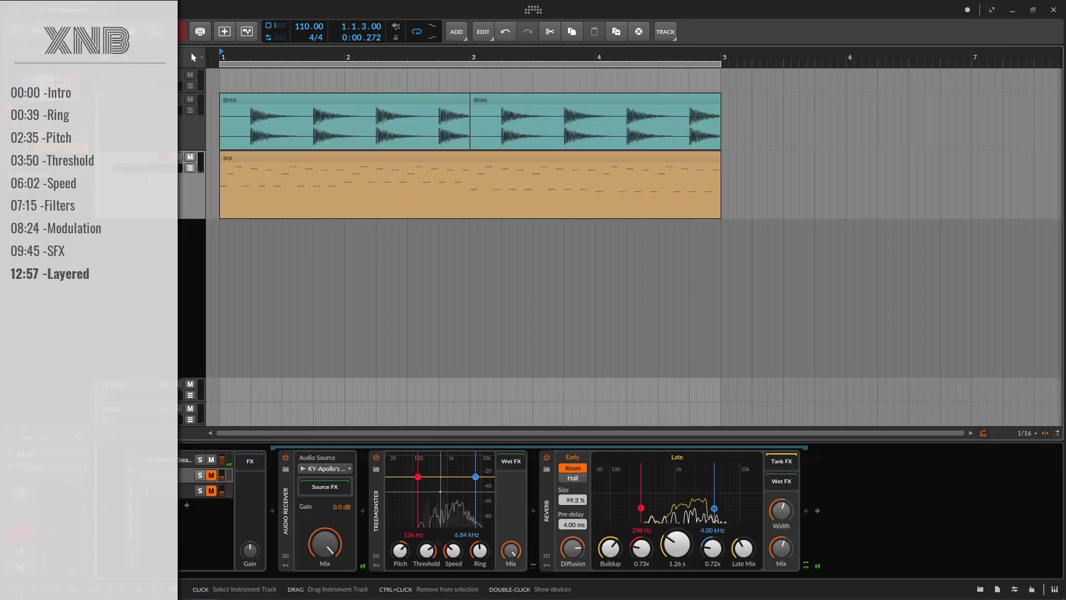
# Select the KY-Apollo's beach layer in the Instrument Layer and play the arp loop
pyautogui.click(167, 475)
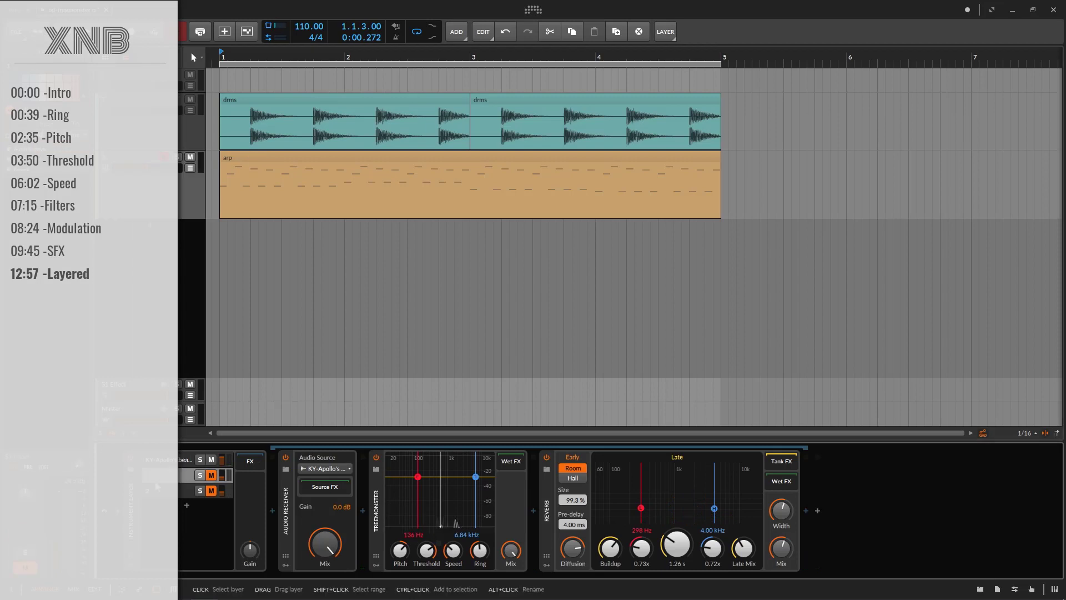
pyautogui.click(130, 534)
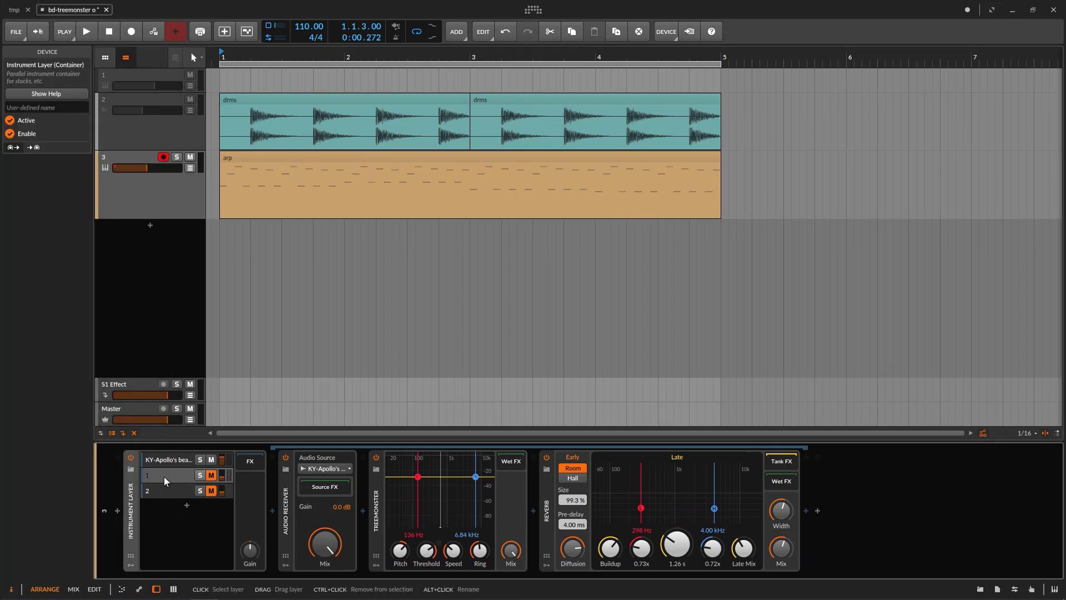
pyautogui.click(170, 462)
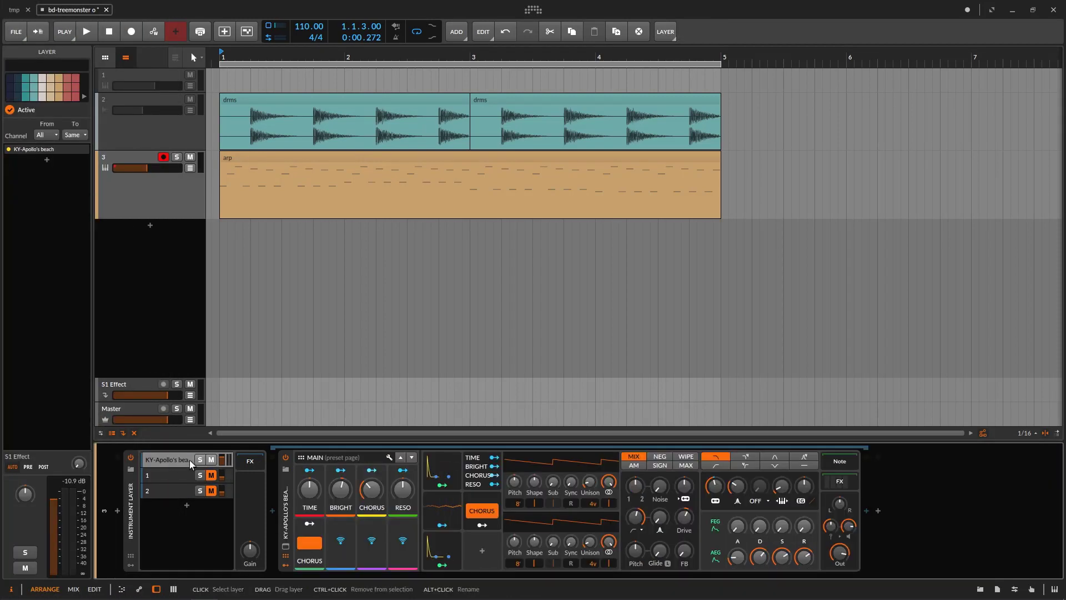
pyautogui.press('space')
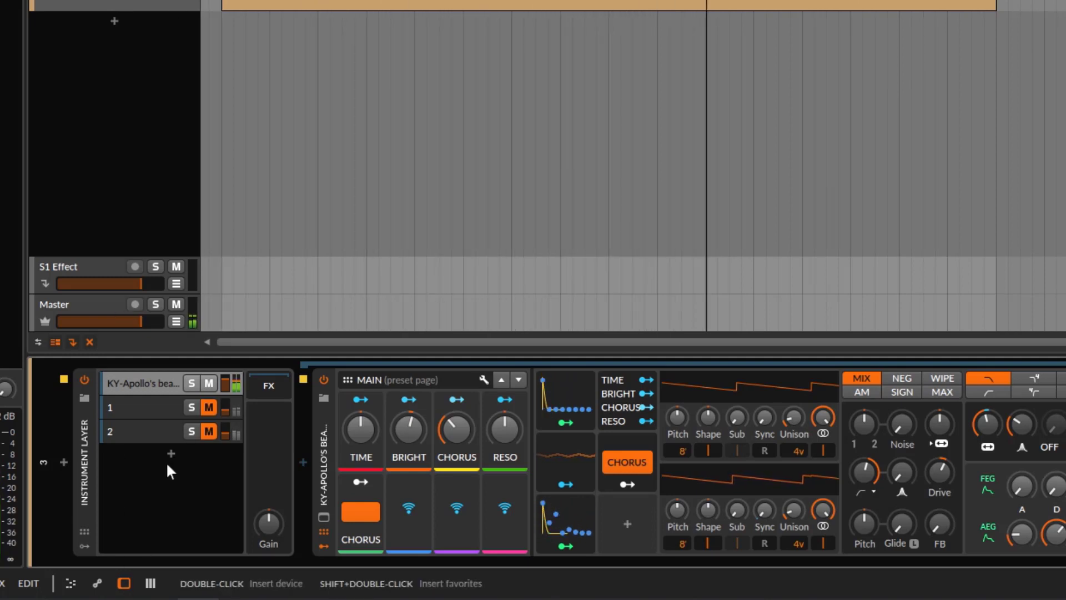
# Mute the KY-Apollo's beach layer, then unmute and solo layer 1
pyautogui.click(209, 383)
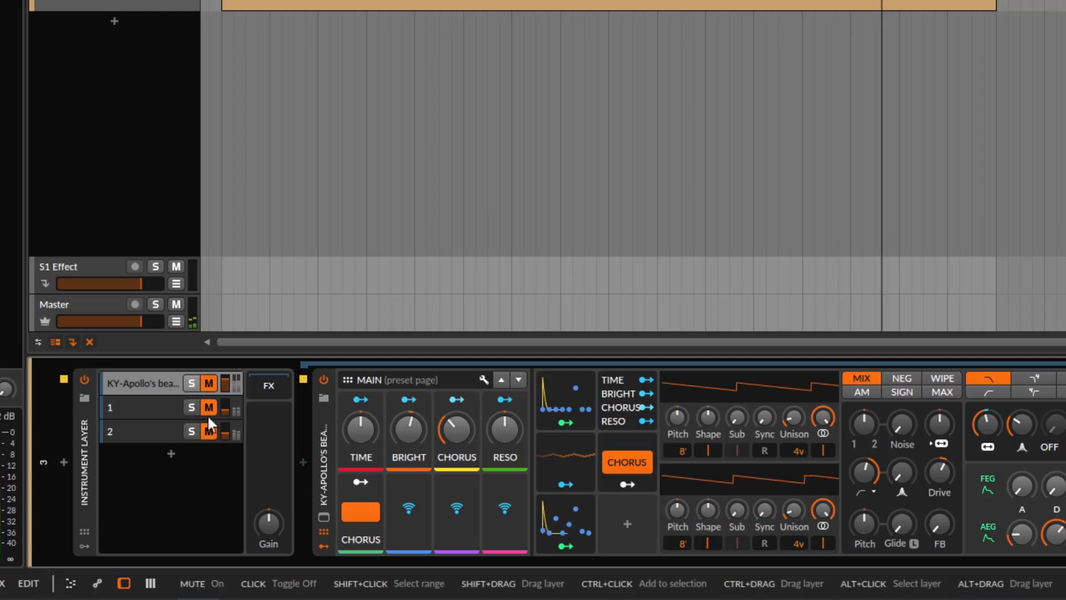
pyautogui.click(206, 408)
pyautogui.click(192, 408)
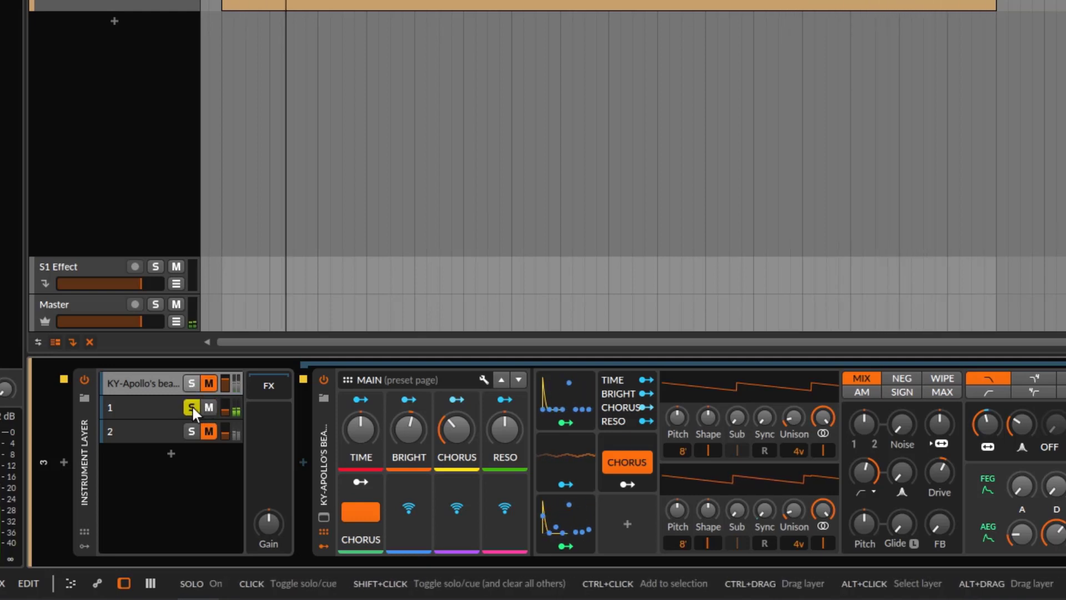
# Examine the audio source choices of layer 1's Audio Receiver and briefly solo the KY-Apollo's beach layer for comparison
pyautogui.click(151, 404)
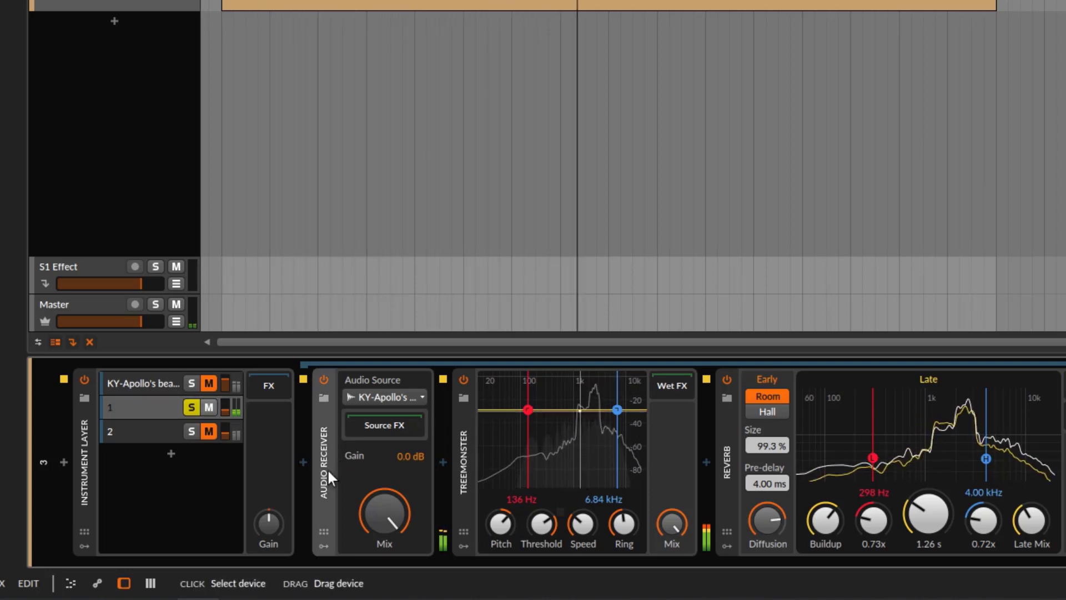
pyautogui.click(384, 398)
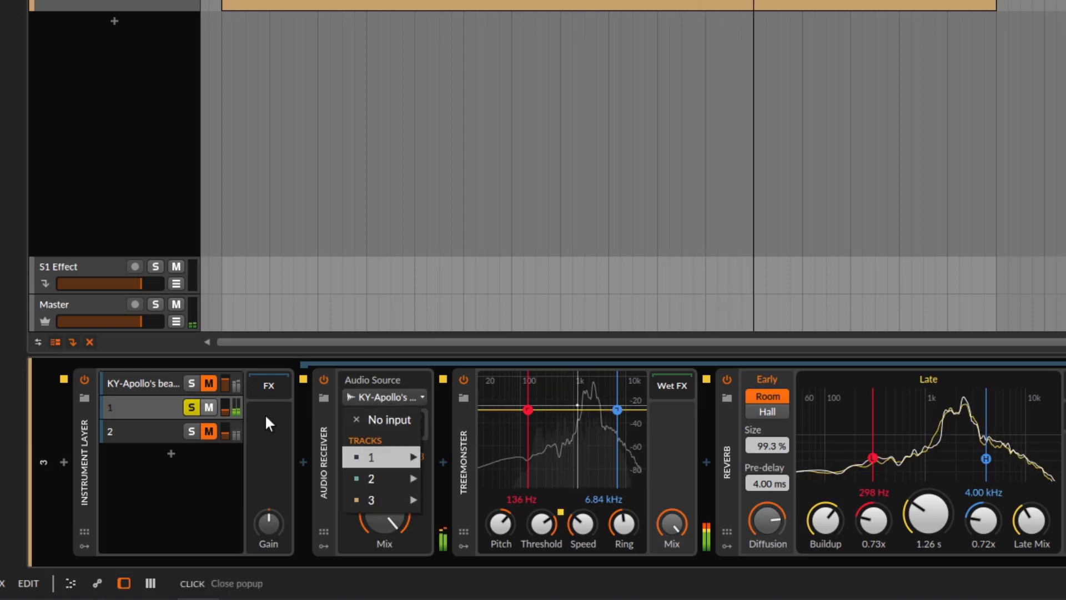
pyautogui.click(122, 391)
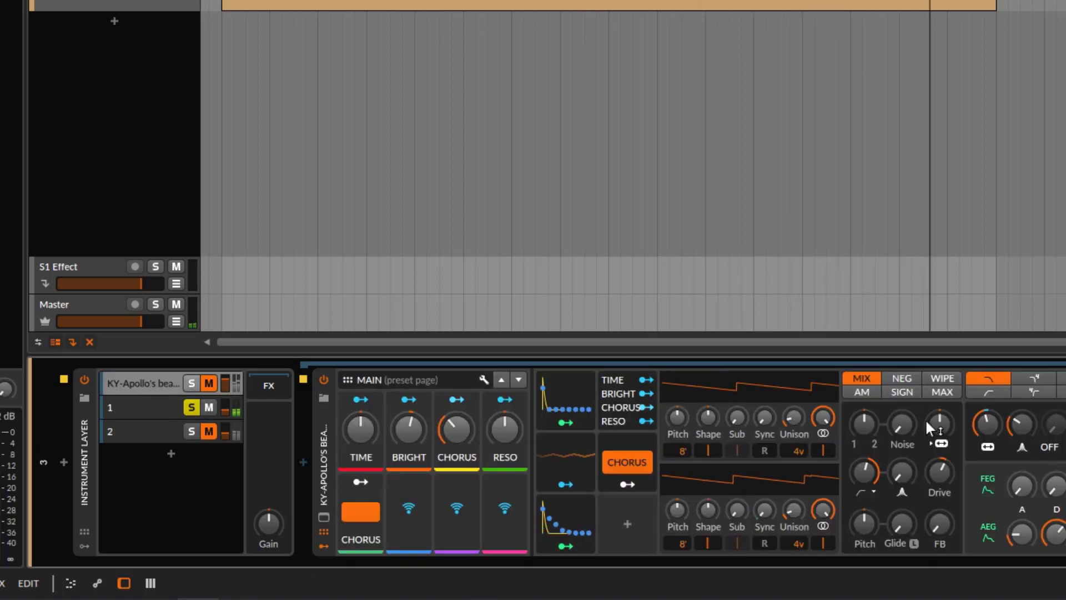
pyautogui.click(191, 384)
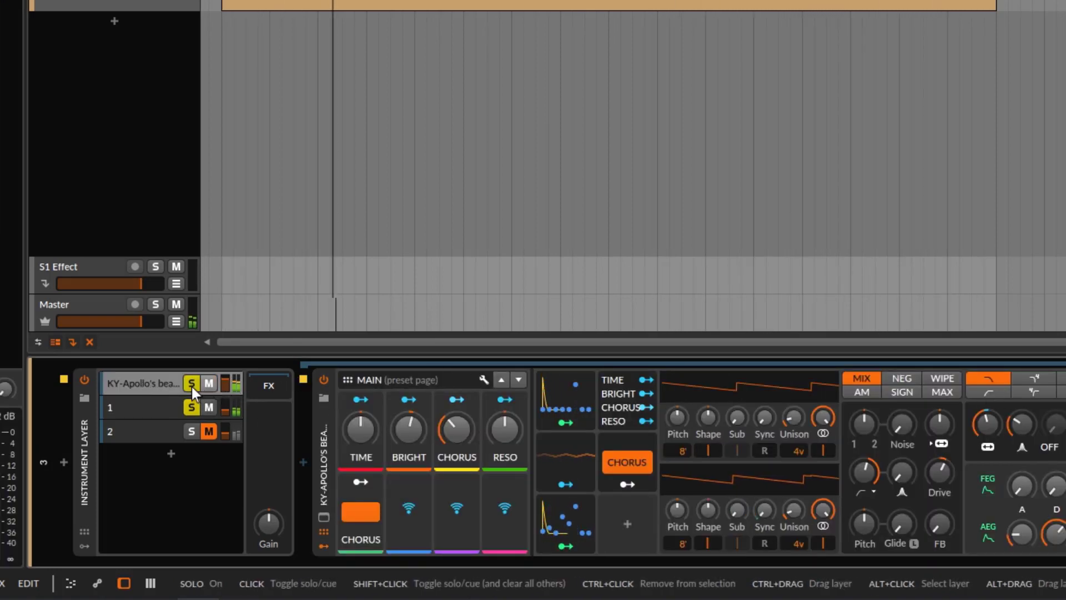
pyautogui.click(191, 385)
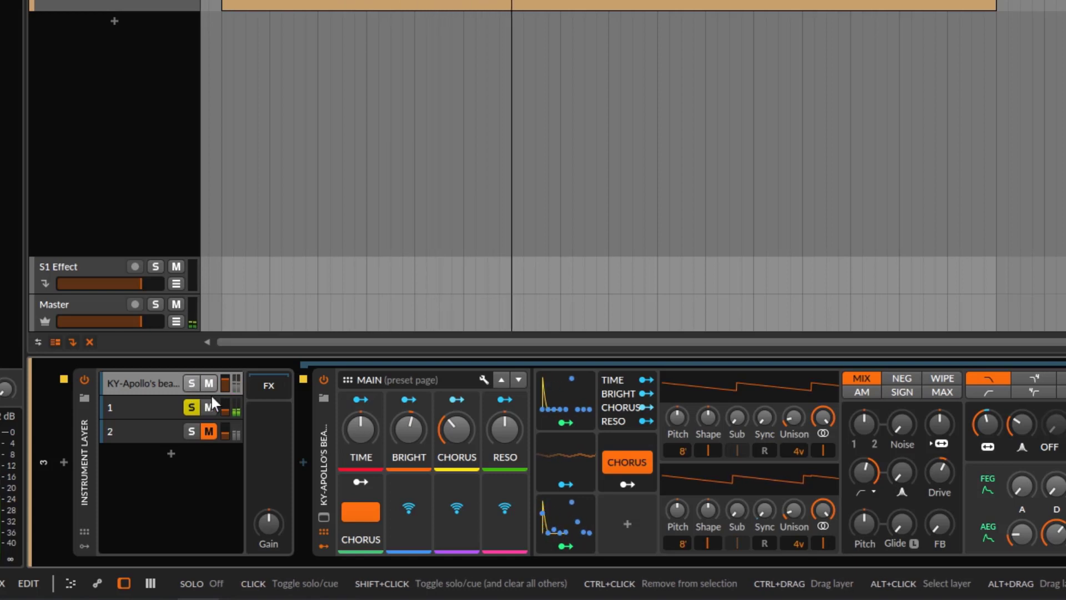
# Select layer 1, lower its Treemonster's threshold to about -47 dB and set the pitch to about +12.1 st
pyautogui.click(134, 414)
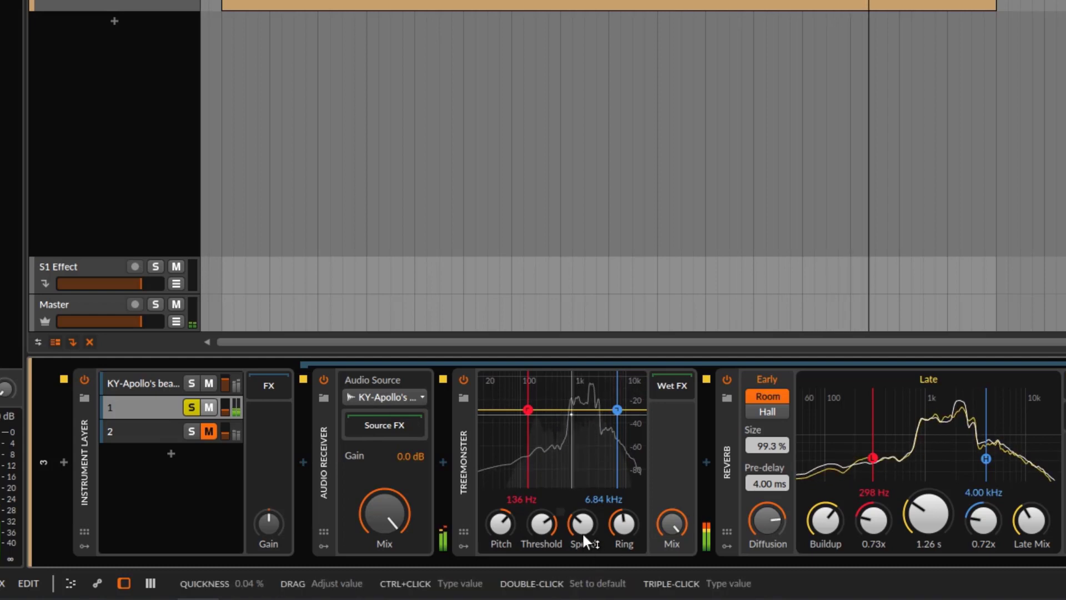
pyautogui.moveTo(552, 525); pyautogui.dragTo(552, 550)
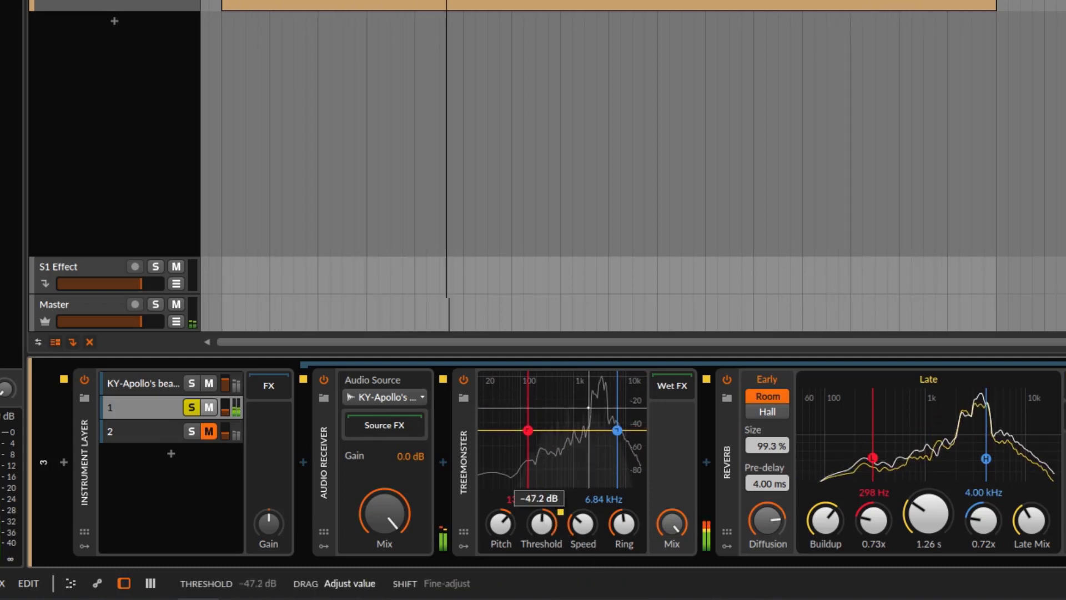
pyautogui.moveTo(547, 528); pyautogui.dragTo(506, 549)
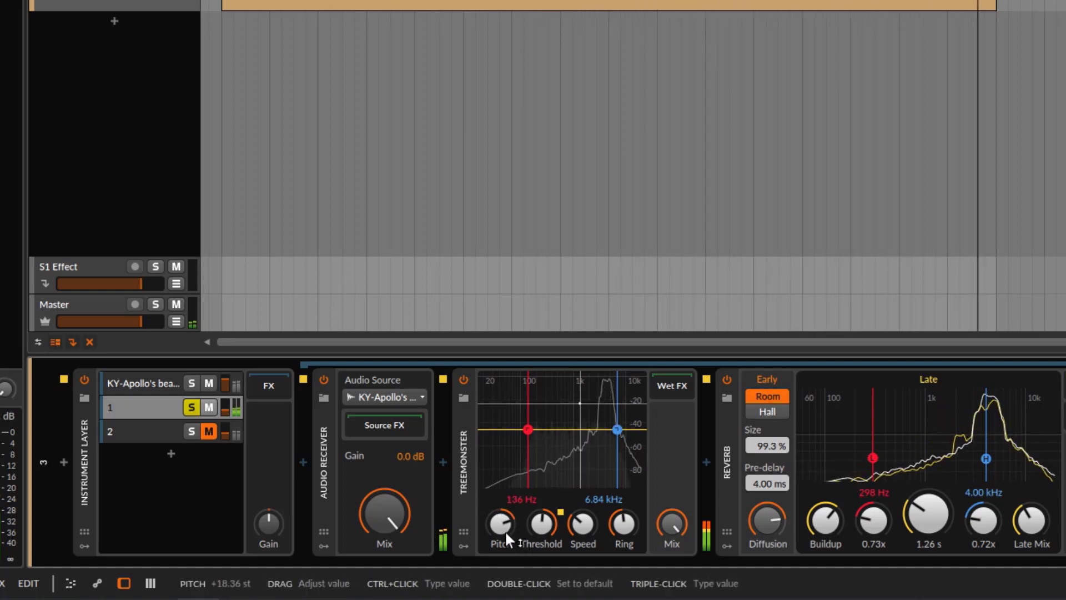
pyautogui.moveTo(507, 539); pyautogui.dragTo(507, 561)
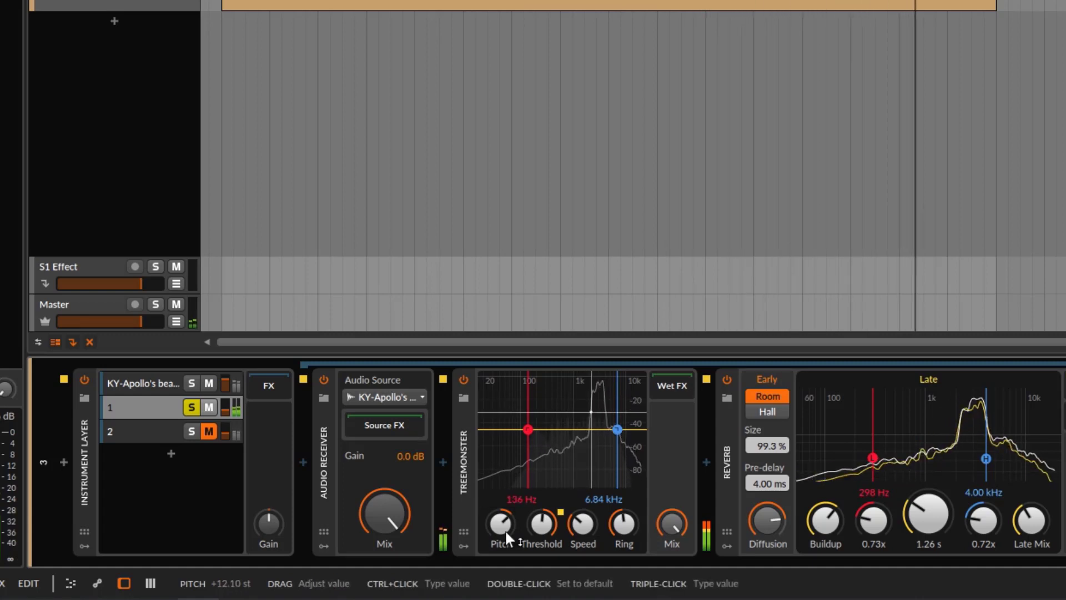
# Solo the KY-Apollo's beach layer together with layer 1 and turn down layer 1's level to blend the two
pyautogui.click(191, 383)
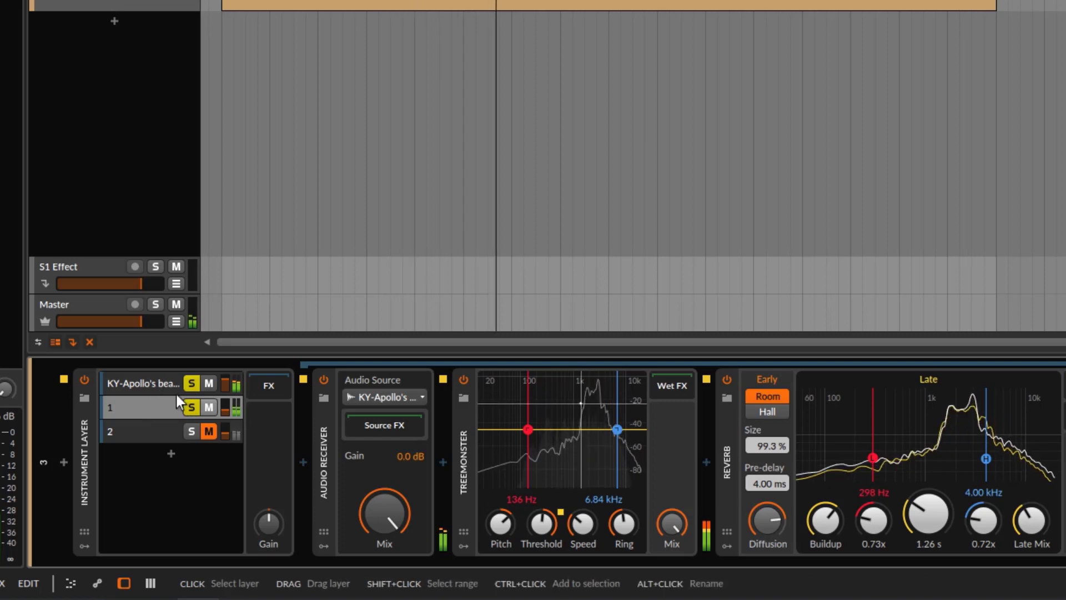
pyautogui.moveTo(226, 414); pyautogui.dragTo(225, 425)
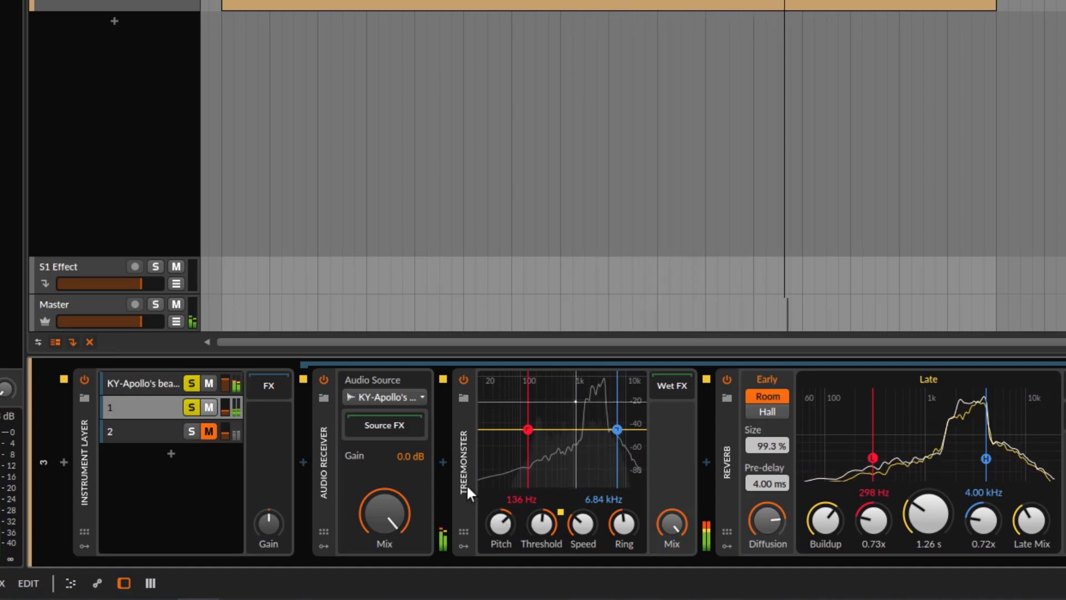
# Remove the solo from the KY-Apollo's beach layer and layer 1, then unmute, solo and select layer 2 and adjust its level
pyautogui.click(192, 408)
pyautogui.click(192, 431)
pyautogui.click(208, 431)
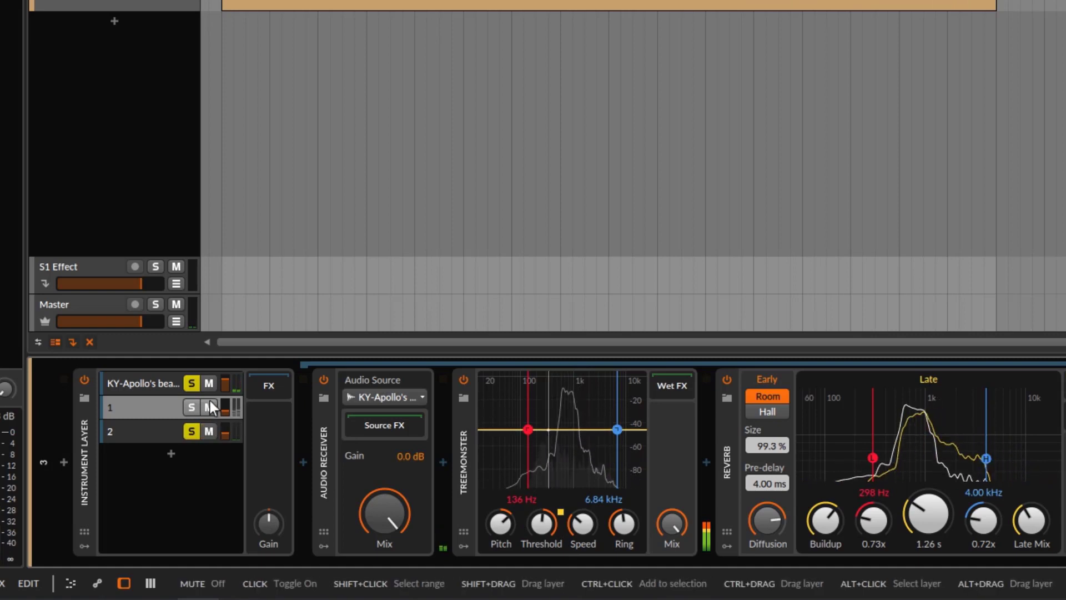
pyautogui.click(192, 384)
pyautogui.click(155, 425)
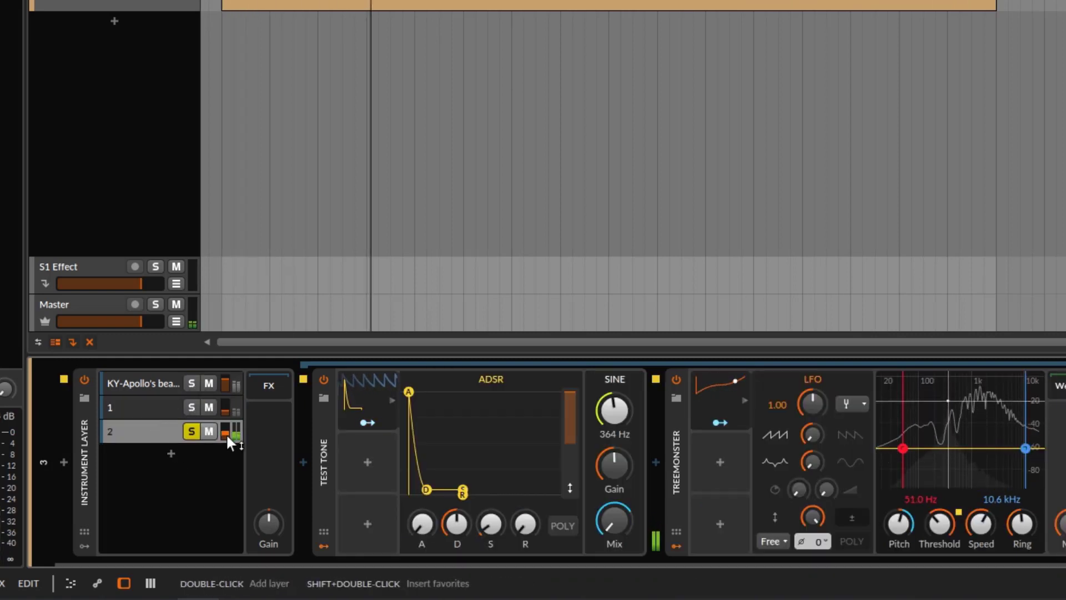
pyautogui.moveTo(225, 428); pyautogui.dragTo(225, 423)
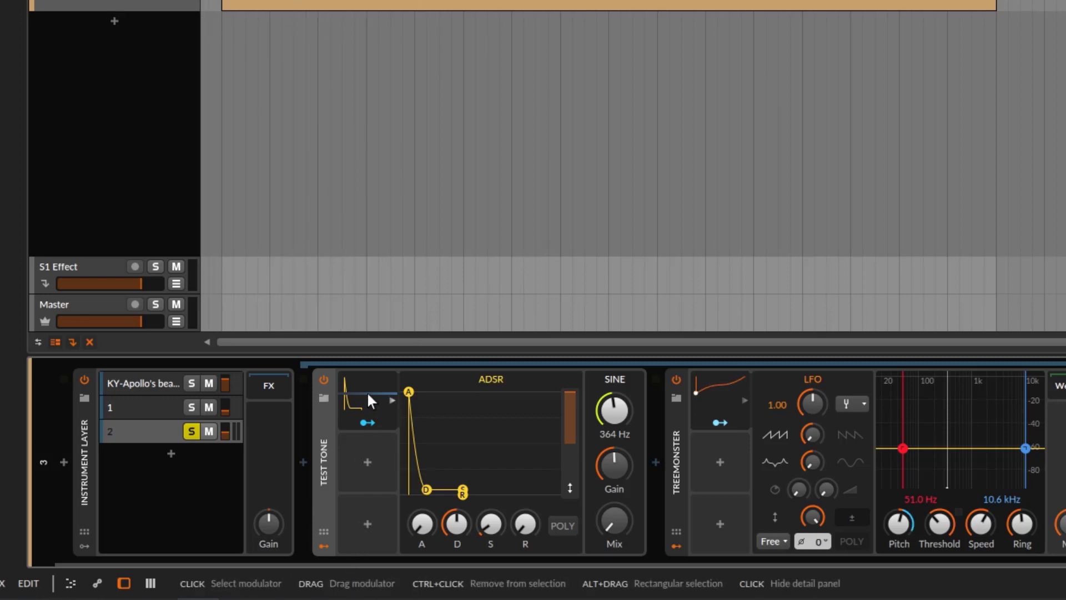
# Play the loop with layer 2's Treemonster switched off and raise the layer's level to hear the dry test tone
pyautogui.press('space')
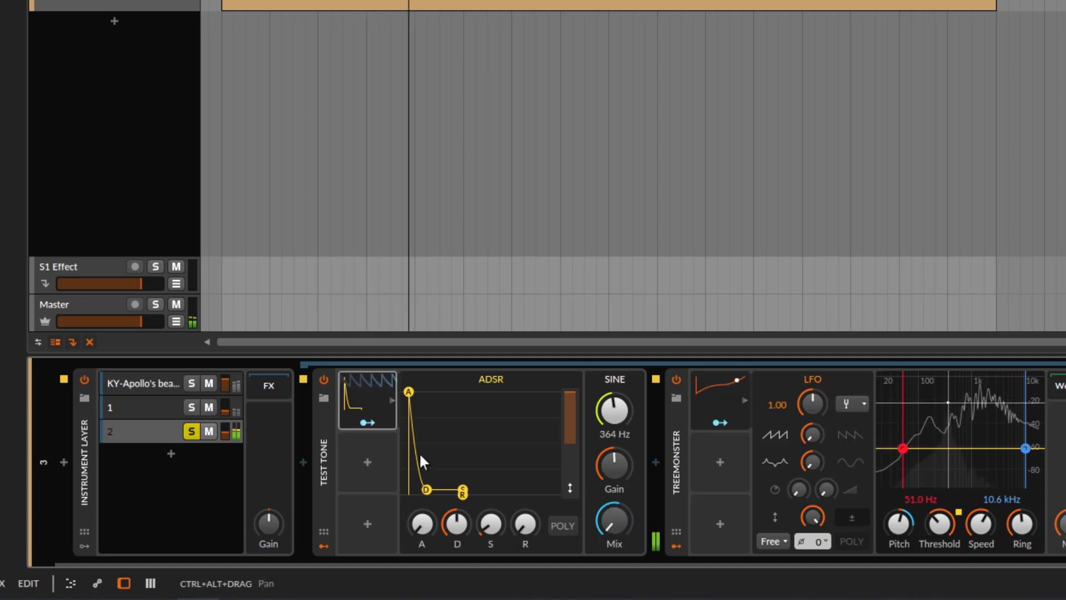
pyautogui.click(676, 379)
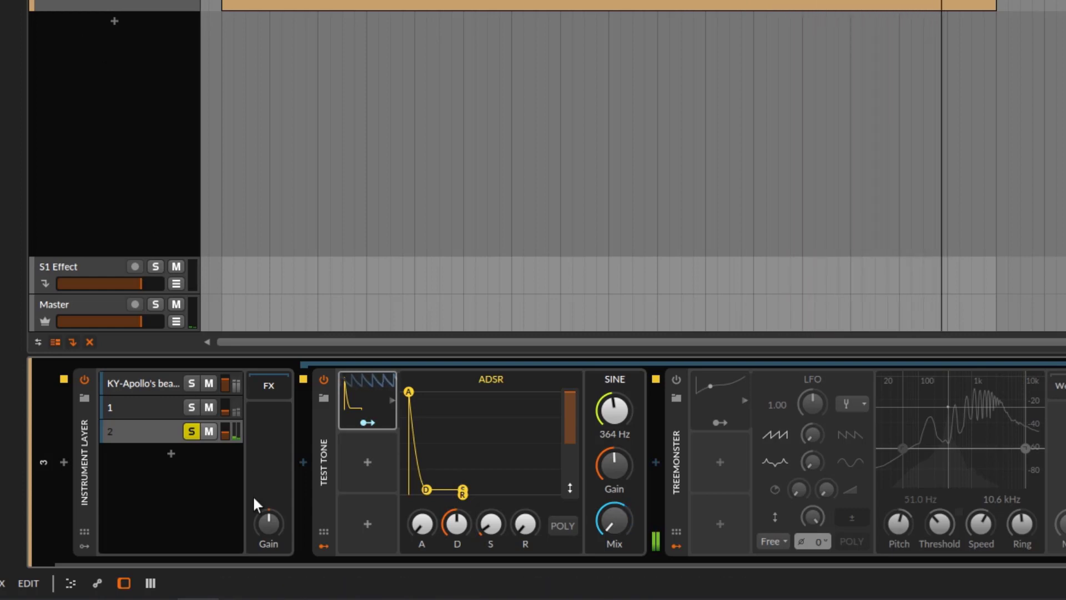
pyautogui.moveTo(225, 434); pyautogui.dragTo(224, 414)
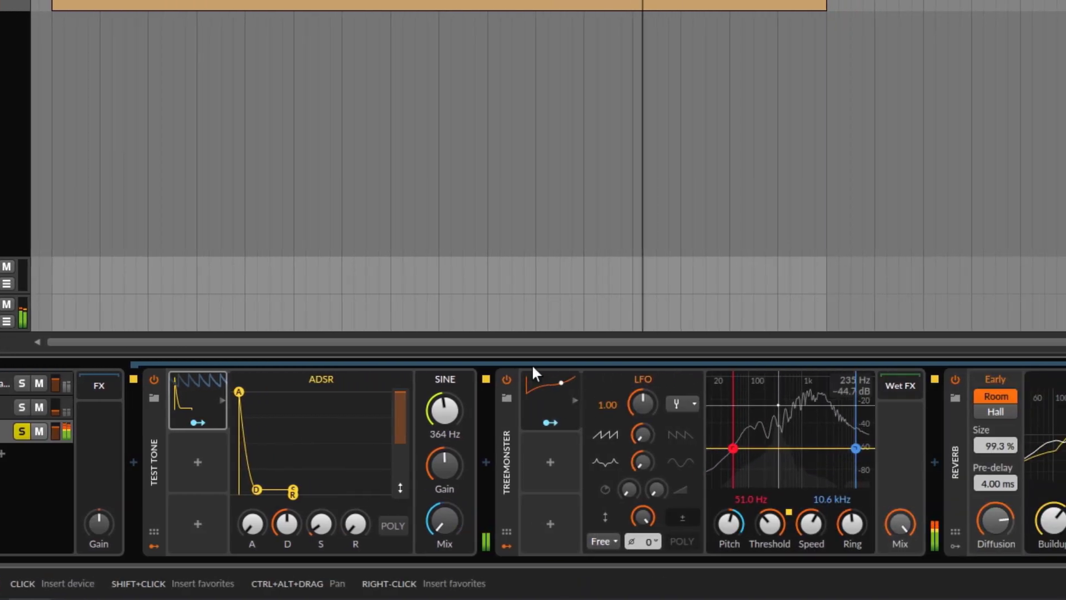
# Stop the loop, turn layer 2's level down and resume playback, reducing the level further
pyautogui.press('space')
pyautogui.moveTo(56, 432); pyautogui.dragTo(56, 439)
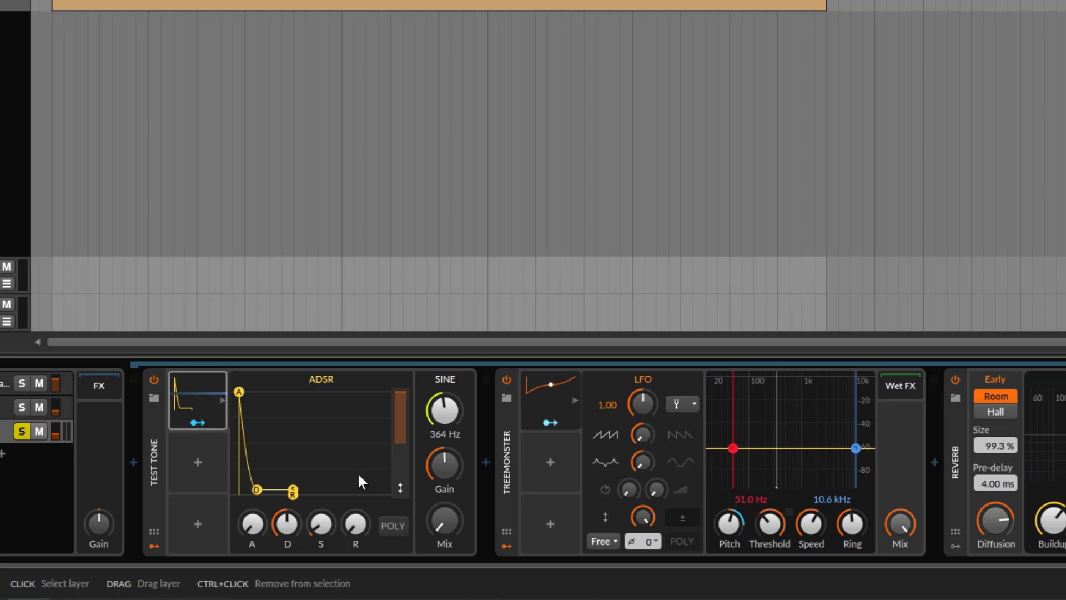
pyautogui.press('space')
pyautogui.moveTo(57, 436); pyautogui.dragTo(58, 451)
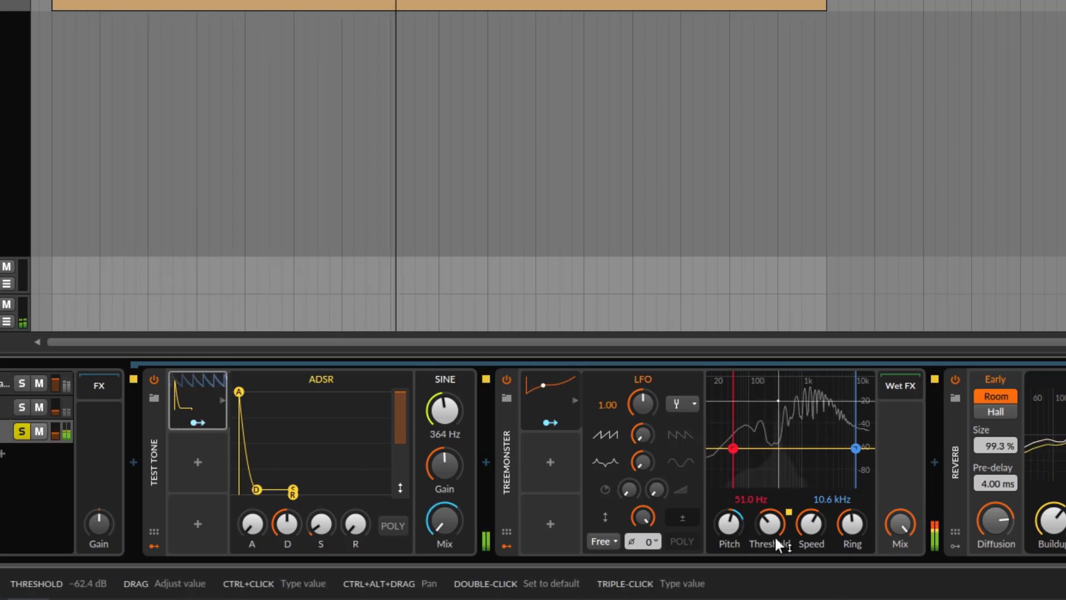
# On layer 2's Treemonster, select the LFO, lower Pitch, reduce Speed to about 0 % and raise Ring, then adjust the layer level
pyautogui.click(550, 392)
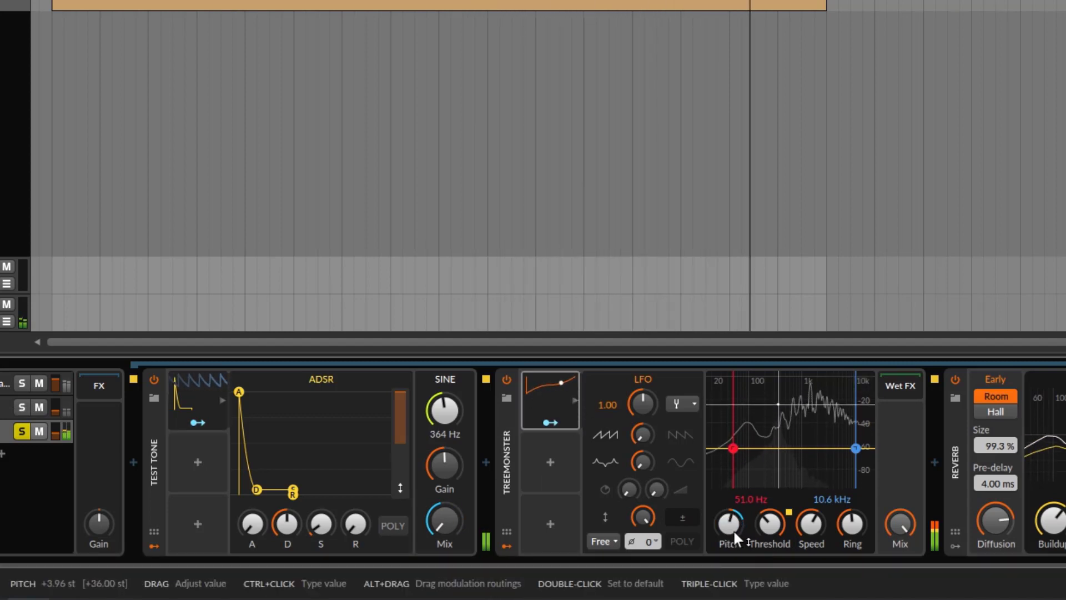
pyautogui.moveTo(727, 531); pyautogui.dragTo(728, 578)
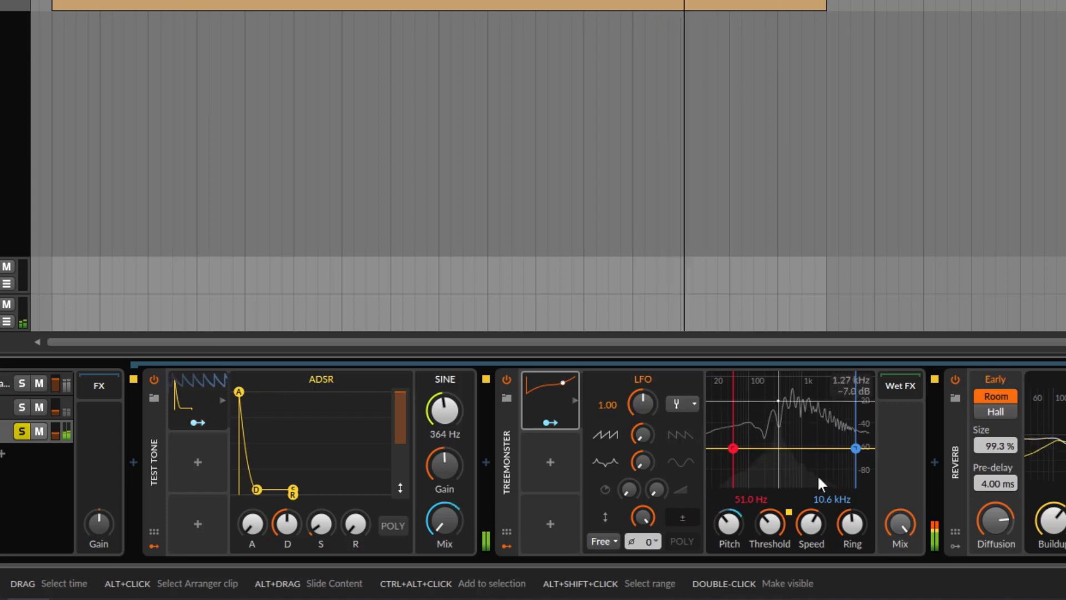
pyautogui.click(816, 531)
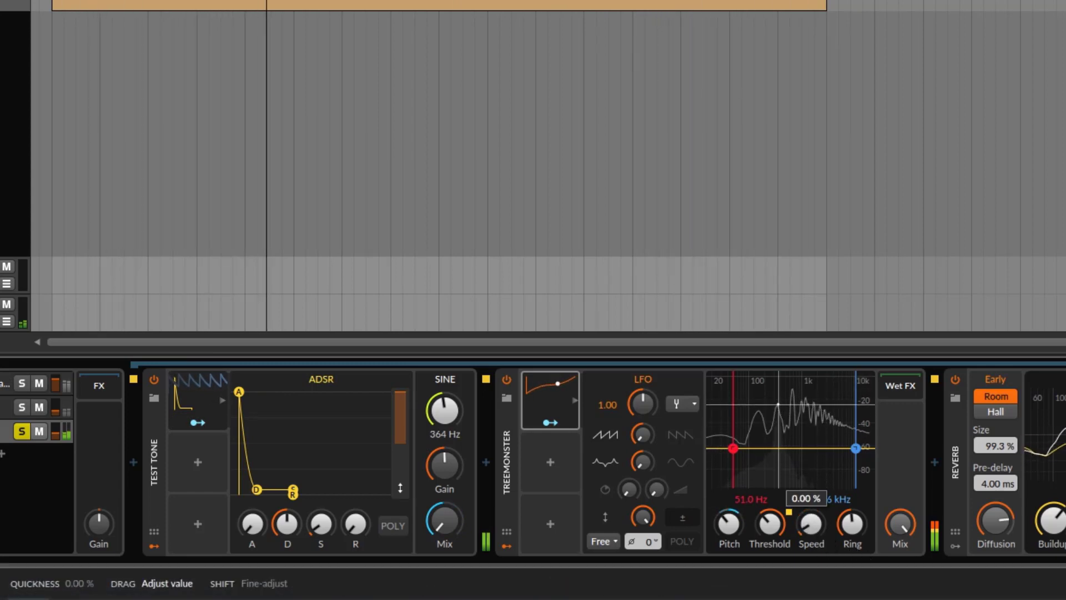
pyautogui.moveTo(817, 531); pyautogui.dragTo(855, 516)
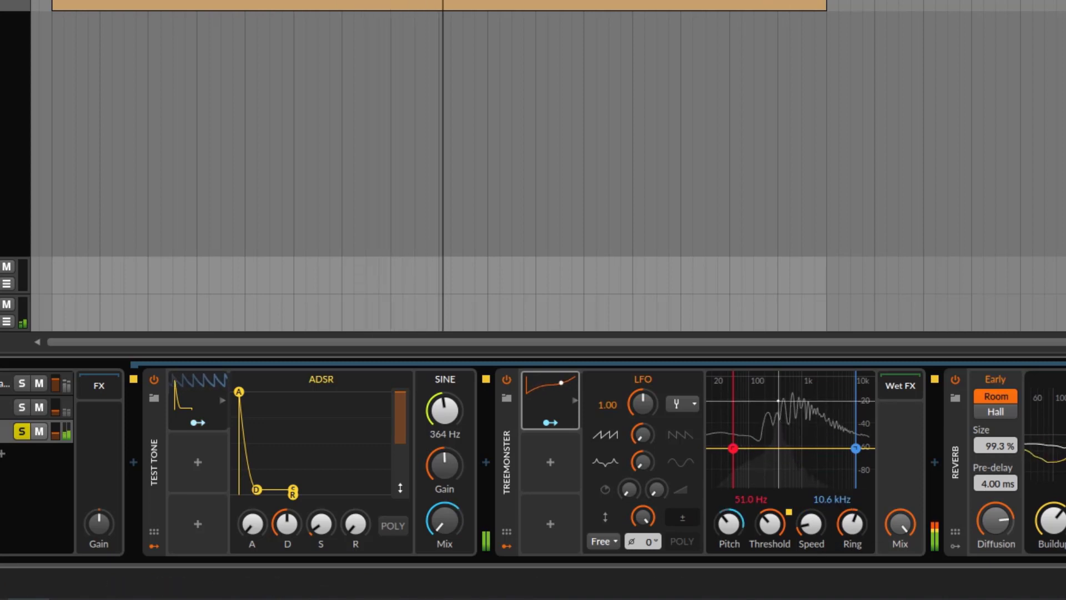
pyautogui.moveTo(55, 433); pyautogui.dragTo(55, 429)
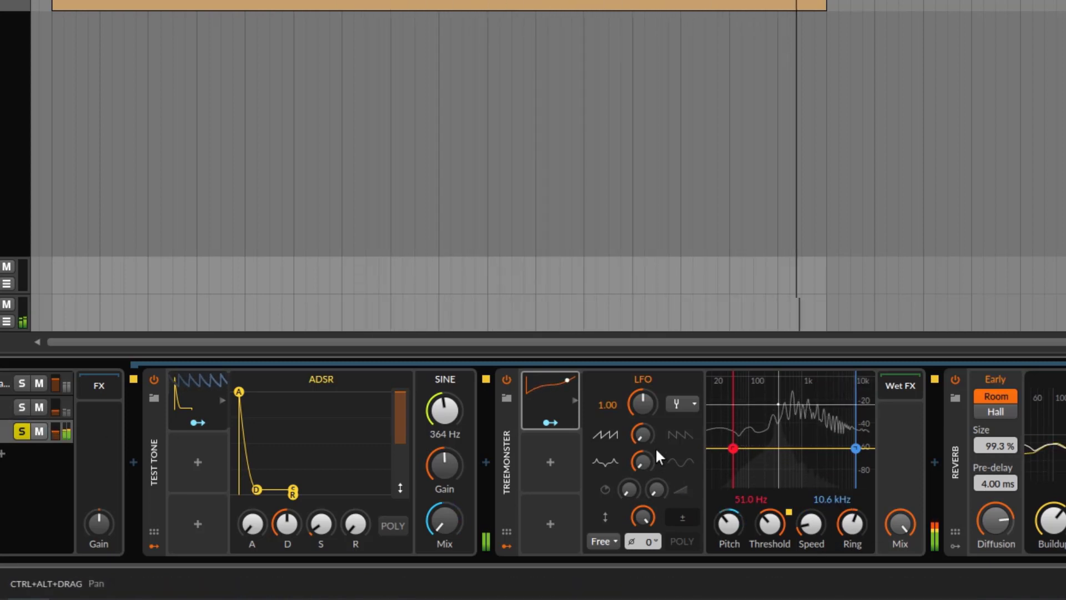
# Reshape the LFO modulating Treemonster's pitch with a tilt of about -12 %, set its rate to 0.16, and stop playback
pyautogui.moveTo(642, 434)
pyautogui.mouseDown()
pyautogui.moveTo(643, 447)
pyautogui.moveTo(643, 425)
pyautogui.moveTo(643, 449)
pyautogui.moveTo(635, 413)
pyautogui.moveTo(635, 442)
pyautogui.mouseUp()
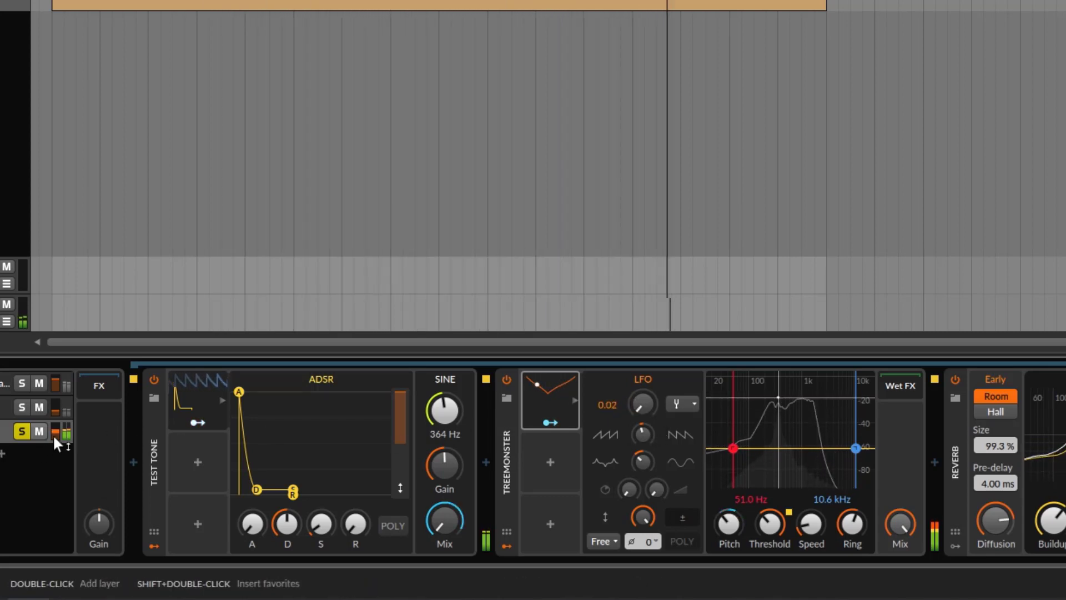
pyautogui.moveTo(54, 436); pyautogui.dragTo(54, 435)
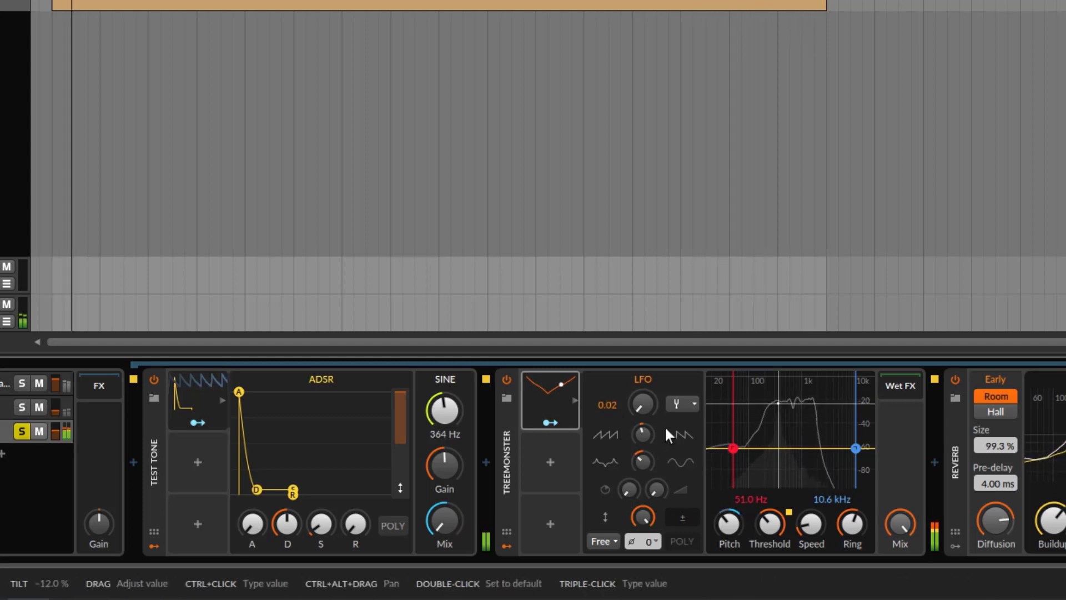
pyautogui.moveTo(642, 406)
pyautogui.mouseDown()
pyautogui.moveTo(642, 391)
pyautogui.moveTo(642, 407)
pyautogui.mouseUp()
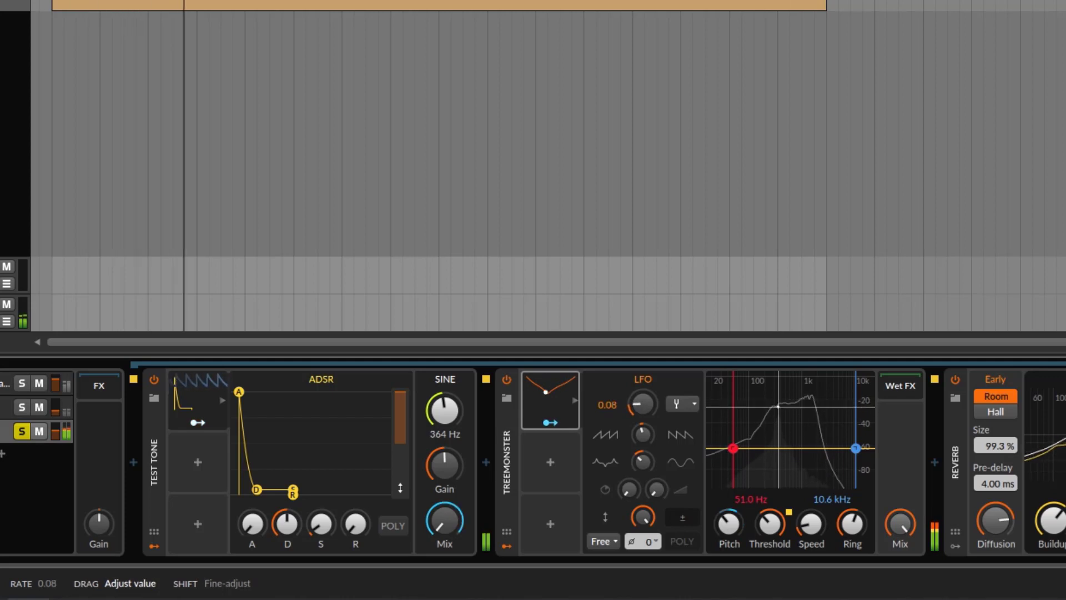
pyautogui.moveTo(642, 406); pyautogui.dragTo(643, 406)
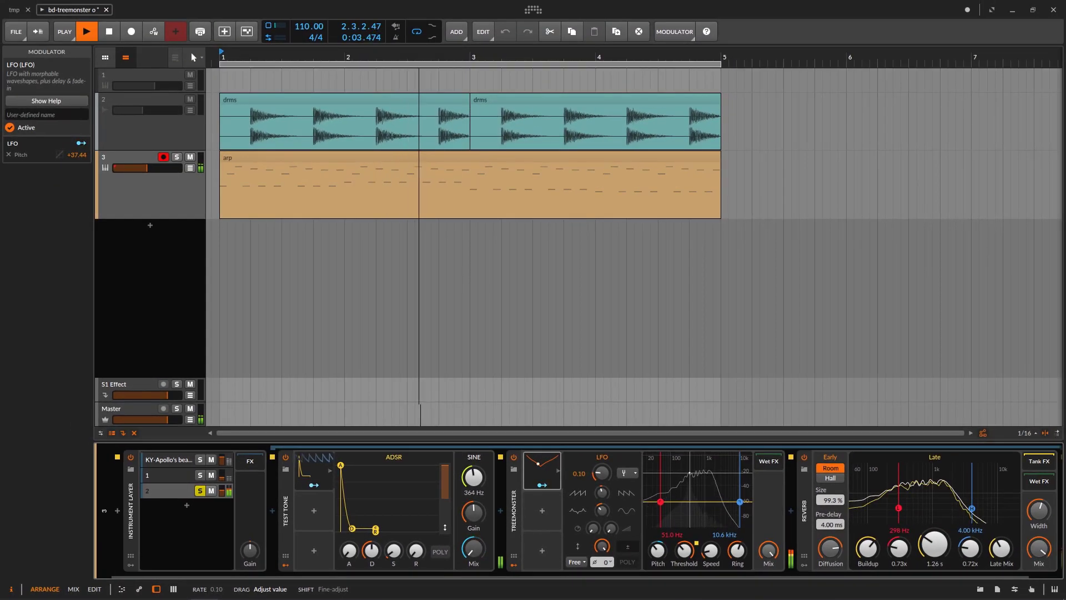
pyautogui.moveTo(601, 472); pyautogui.dragTo(602, 470)
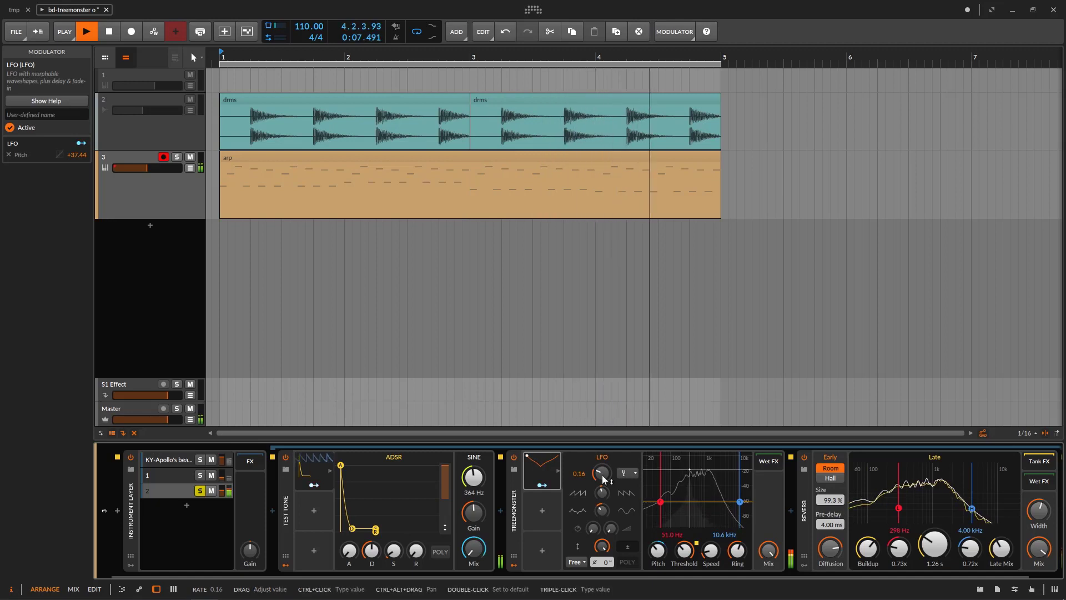
pyautogui.press('space')
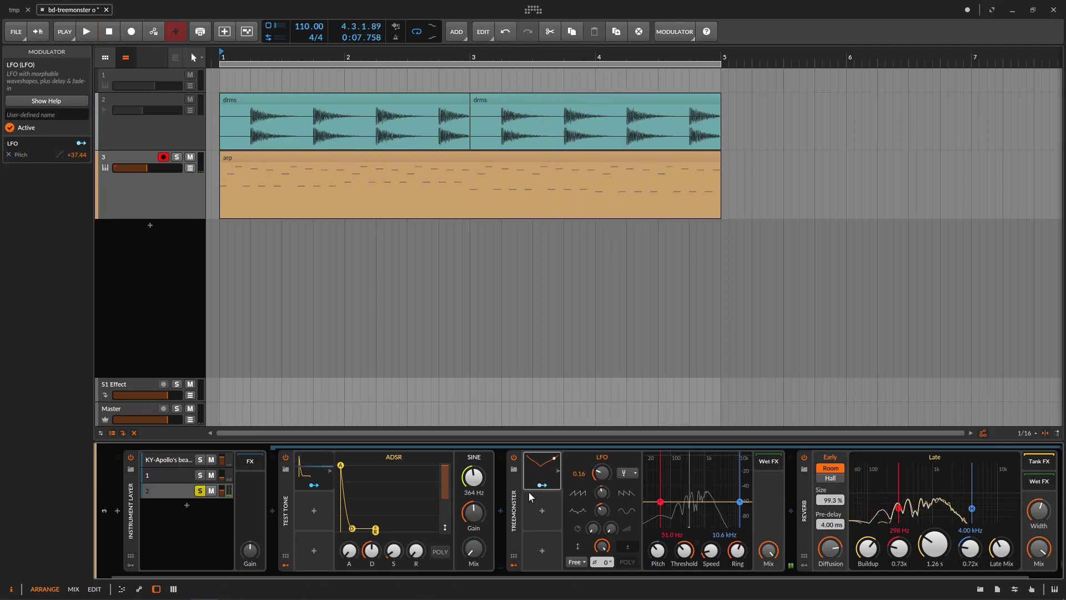